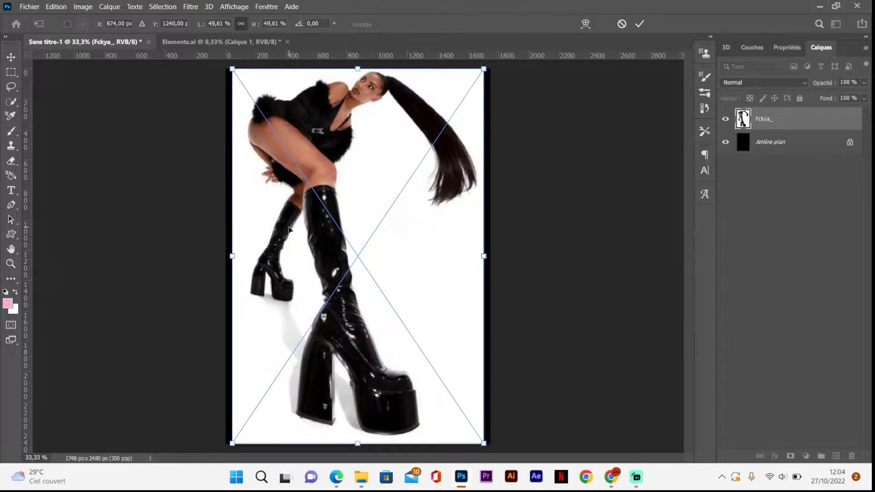
Step: Commit the placed photo, select the woman as the subject, and subtract the shadow areas around the large boot's heel
{"action": "key", "text": "Return"}
{"action": "left_click", "coordinate": [10, 102]}
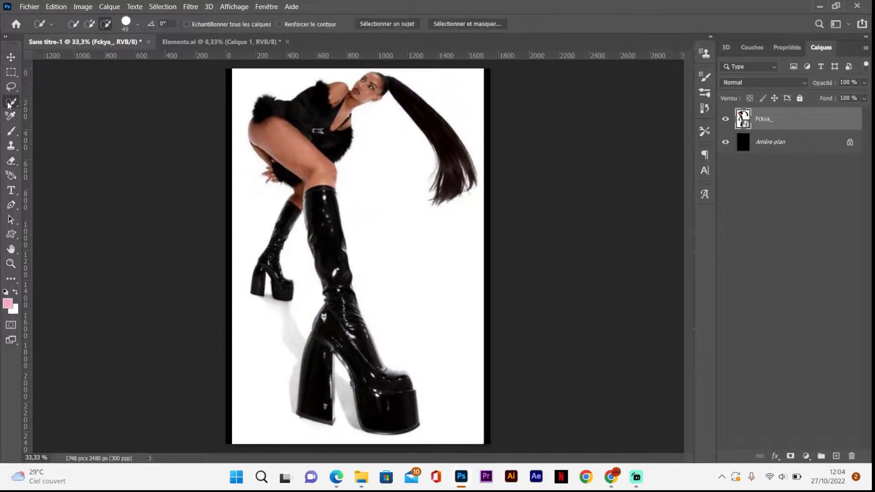
{"action": "left_click", "coordinate": [367, 25]}
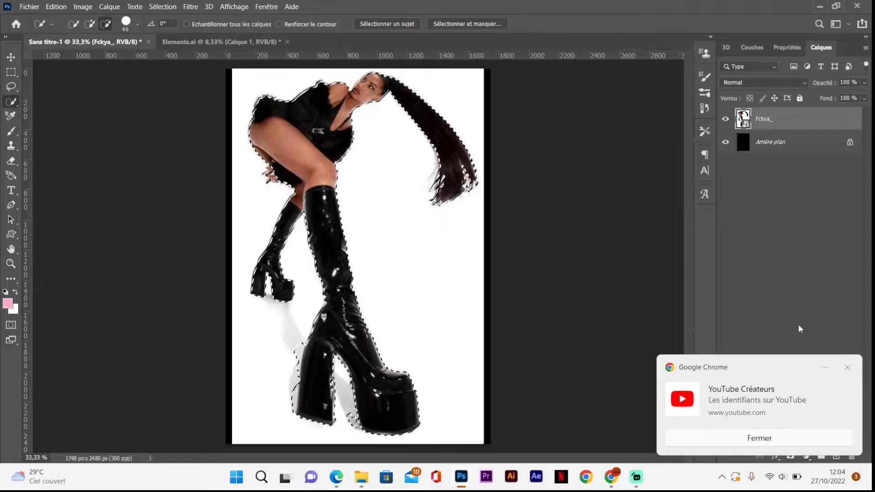
{"action": "left_click", "coordinate": [848, 367]}
{"action": "left_click", "coordinate": [468, 348]}
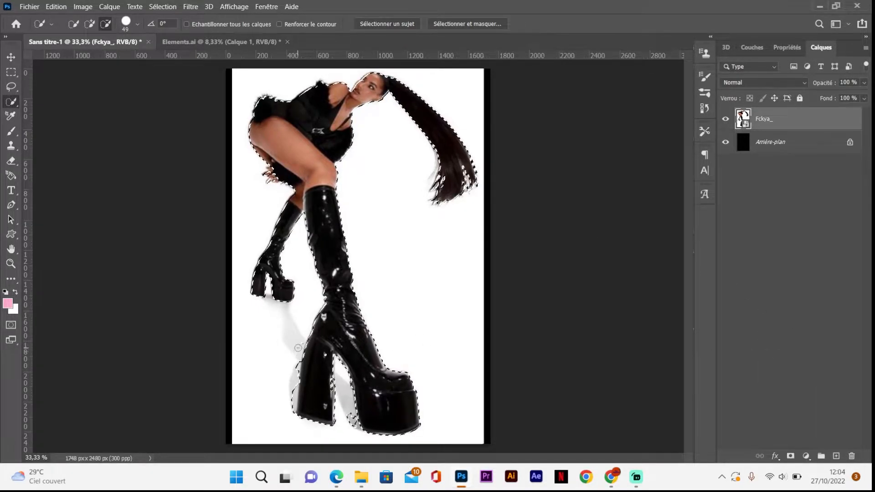
{"action": "left_click_drag", "start_coordinate": [293, 386], "coordinate": [289, 405]}
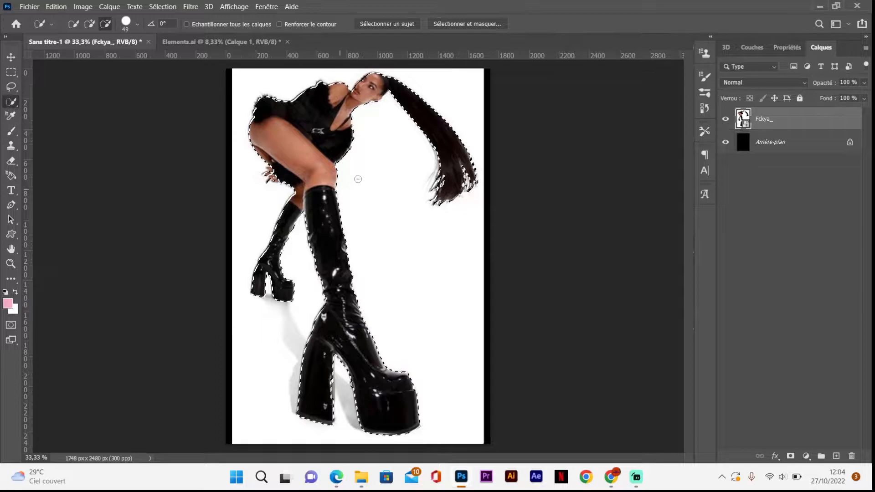
Step: Refine the selection in Select and Mask with hair refinement, Arrondi (smooth) 34 and a slight Contour progressif (feather)
{"action": "left_click", "coordinate": [441, 25]}
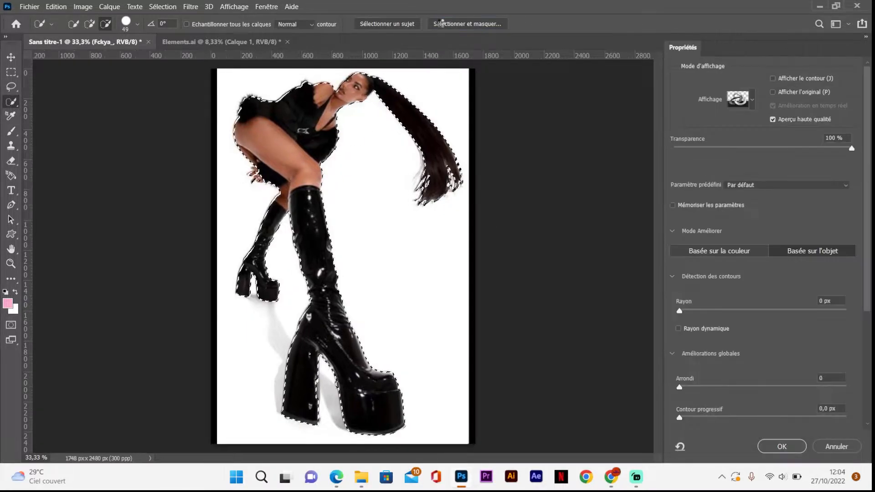
{"action": "left_click", "coordinate": [376, 28]}
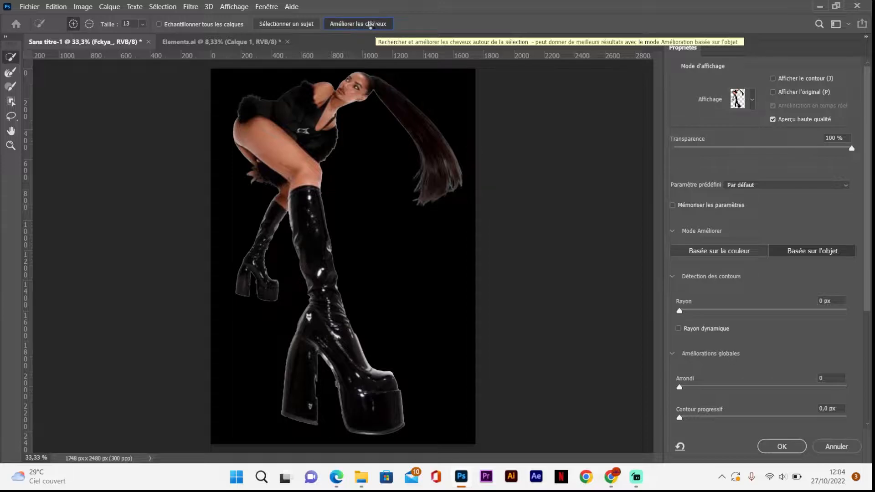
{"action": "left_click_drag", "start_coordinate": [679, 388], "coordinate": [739, 391]}
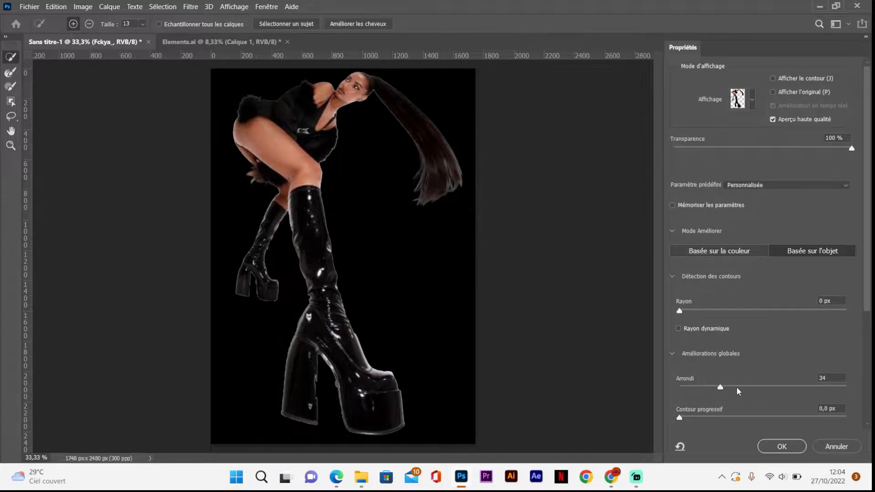
{"action": "left_click_drag", "start_coordinate": [679, 419], "coordinate": [724, 419]}
{"action": "left_click", "coordinate": [772, 447]}
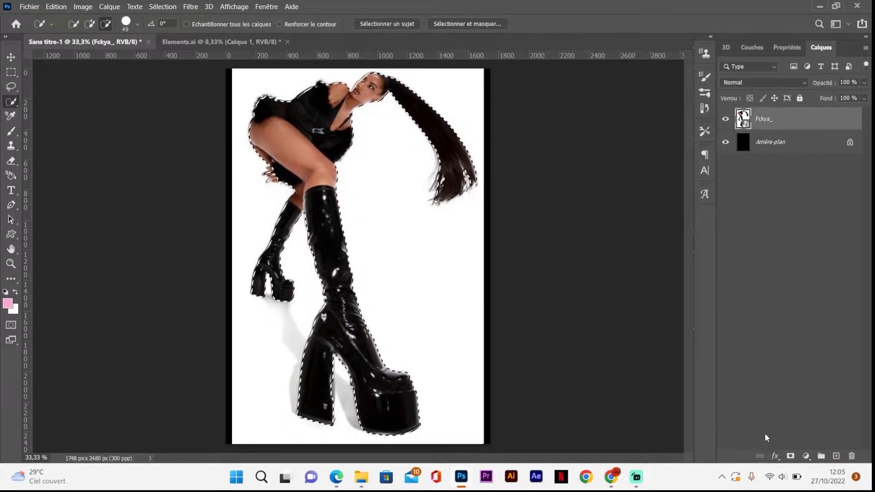
Step: Mask the Fckya_ layer with the selection and convert the masked layer to a smart object
{"action": "left_click", "coordinate": [790, 456]}
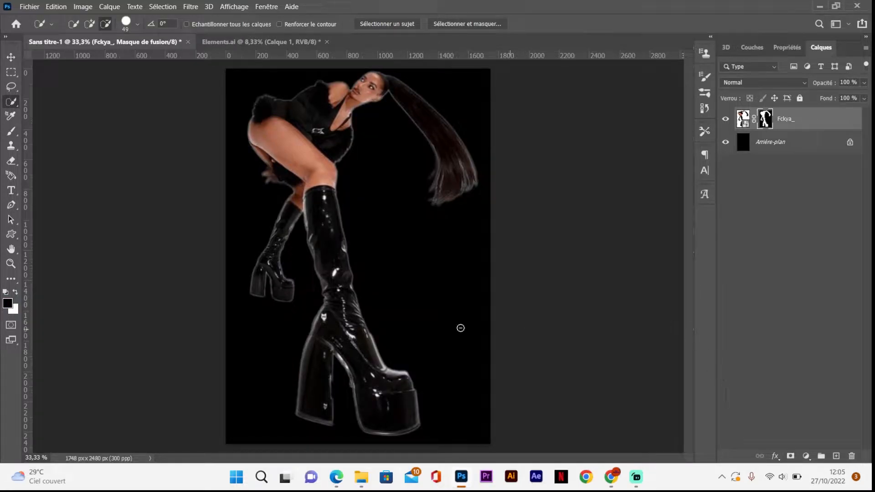
{"action": "key", "text": "v"}
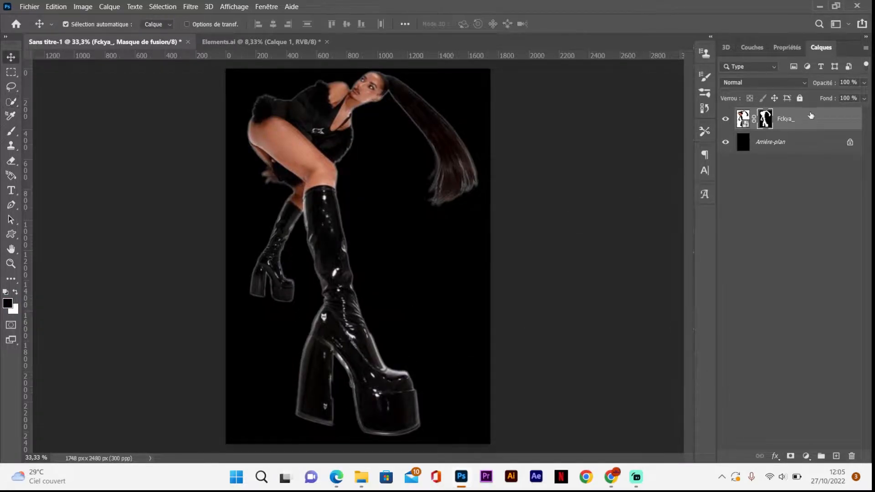
{"action": "right_click", "coordinate": [810, 112]}
{"action": "left_click", "coordinate": [756, 118]}
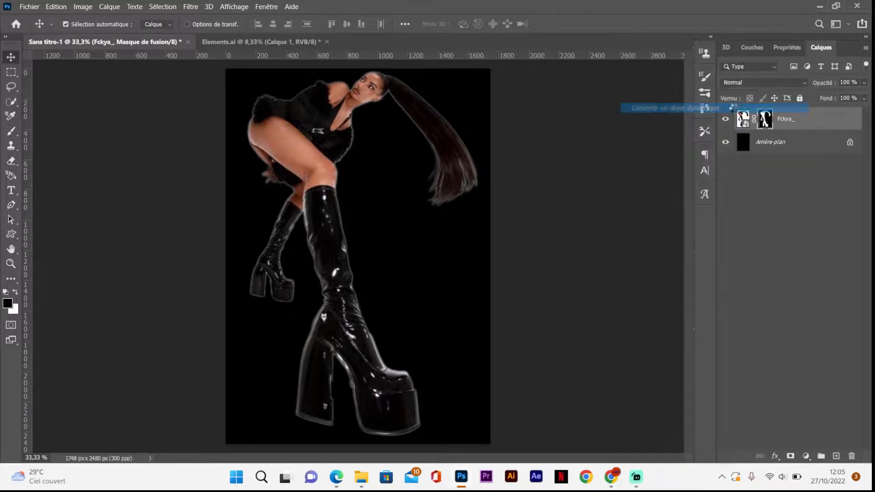
{"action": "left_click", "coordinate": [726, 119]}
{"action": "left_click", "coordinate": [726, 119]}
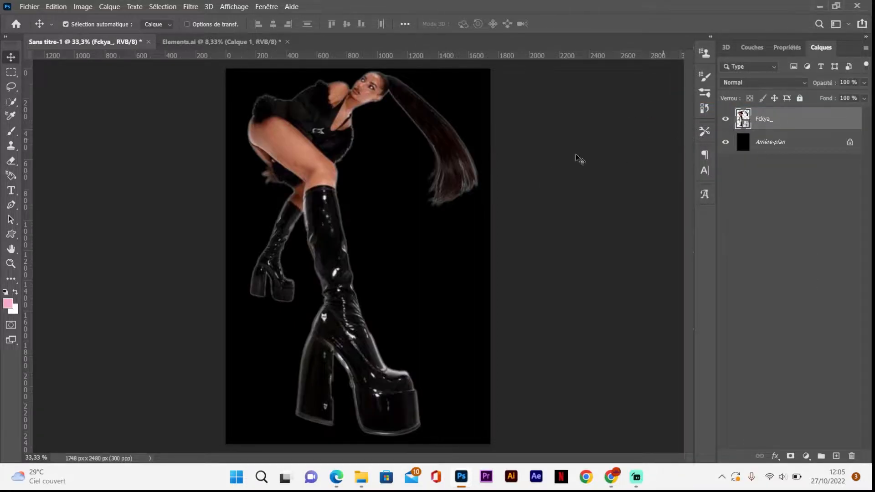
Step: Scale the cut-out figure to about 93 % and centre it on the canvas
{"action": "key", "text": "ctrl+t"}
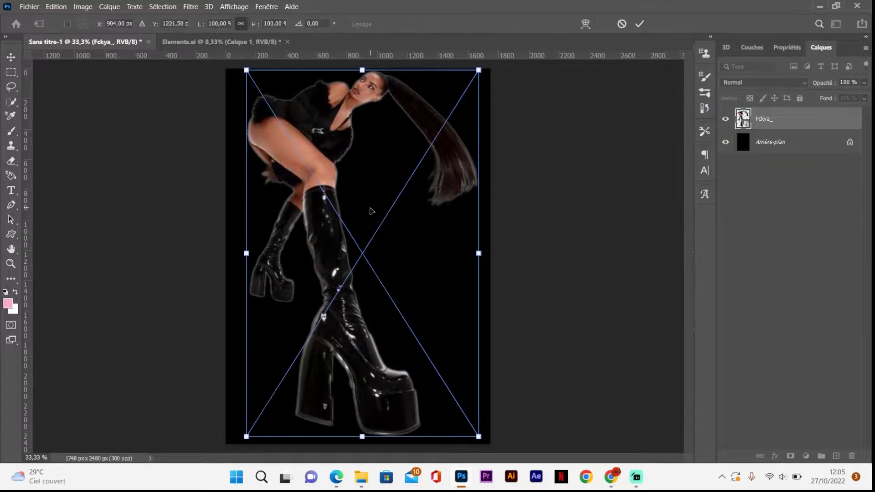
{"action": "left_click_drag", "start_coordinate": [478, 254], "coordinate": [463, 252]}
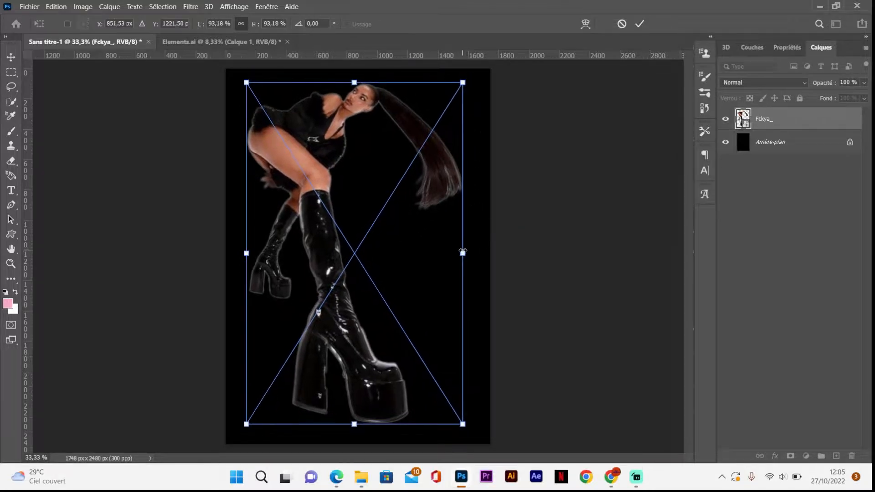
{"action": "left_click_drag", "start_coordinate": [354, 188], "coordinate": [359, 191]}
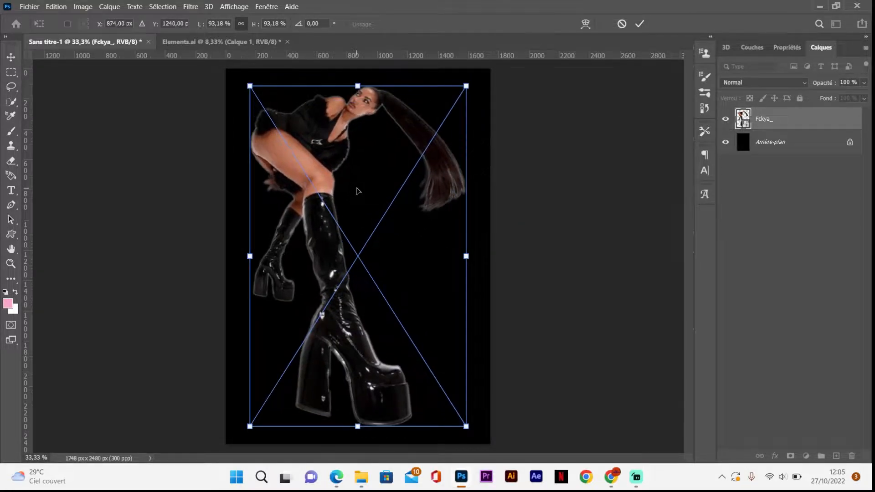
{"action": "key", "text": "Return"}
Step: Start a Camera Raw filter on the figure with Textures at +17 and Clarté at +27
{"action": "left_click", "coordinate": [191, 7]}
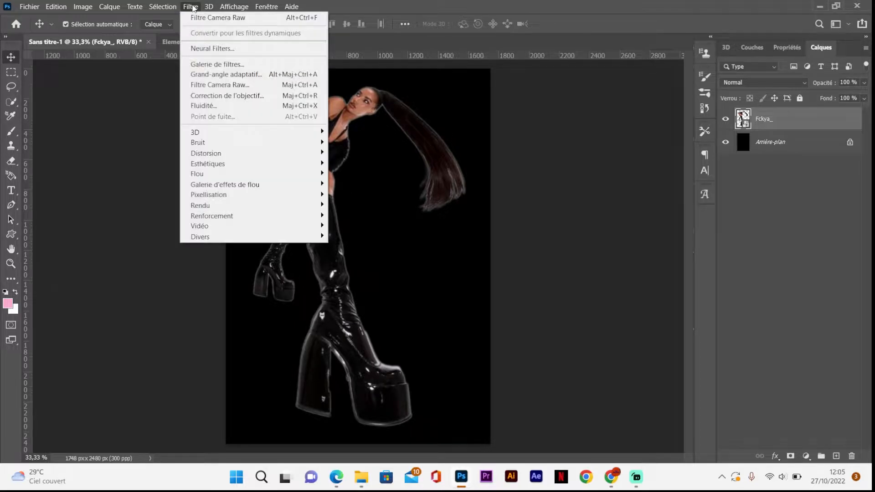
{"action": "left_click", "coordinate": [220, 85]}
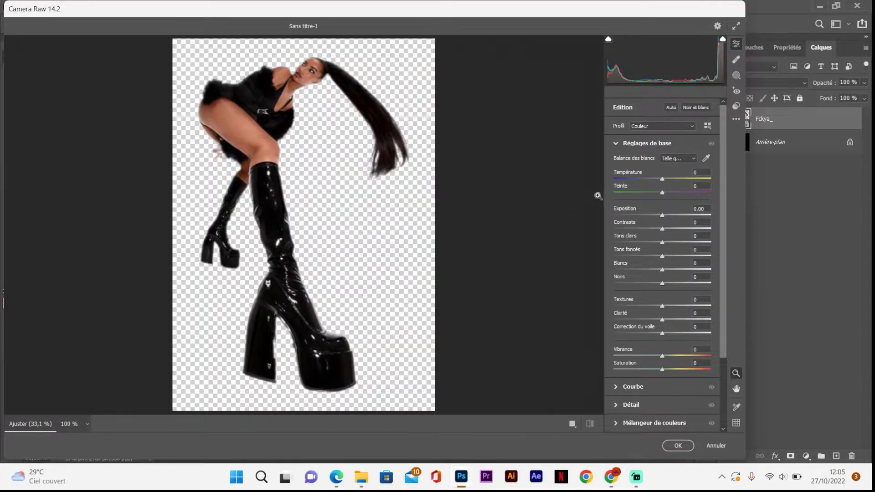
{"action": "left_click_drag", "start_coordinate": [663, 319], "coordinate": [674, 318]}
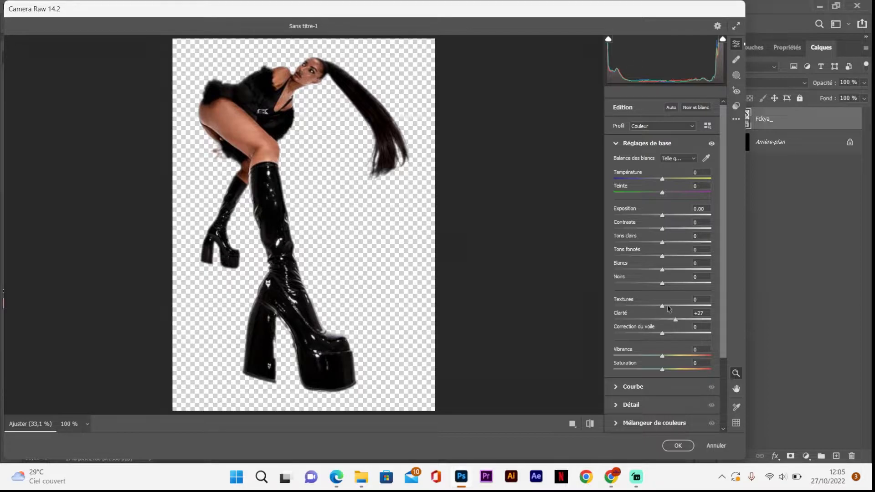
Step: Set Camera Raw's Netteté to 29 and Réduction du bruit to 91, raise colour noise reduction, and apply the filter
{"action": "left_click", "coordinate": [616, 145]}
{"action": "left_click", "coordinate": [617, 179]}
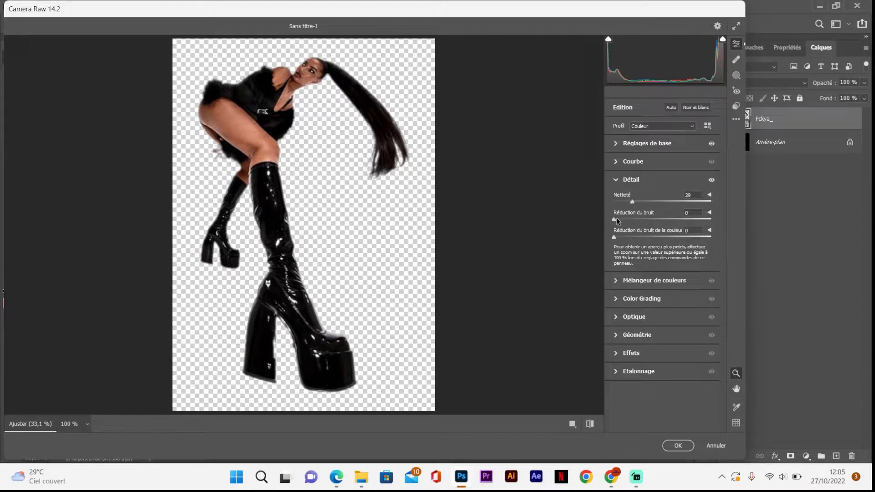
{"action": "left_click_drag", "start_coordinate": [617, 218], "coordinate": [702, 222]}
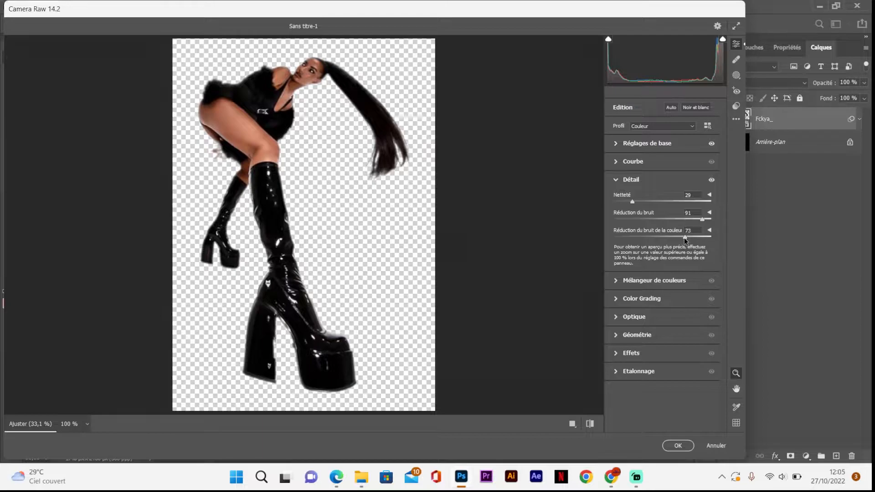
{"action": "left_click_drag", "start_coordinate": [686, 240], "coordinate": [688, 240]}
{"action": "left_click", "coordinate": [673, 447]}
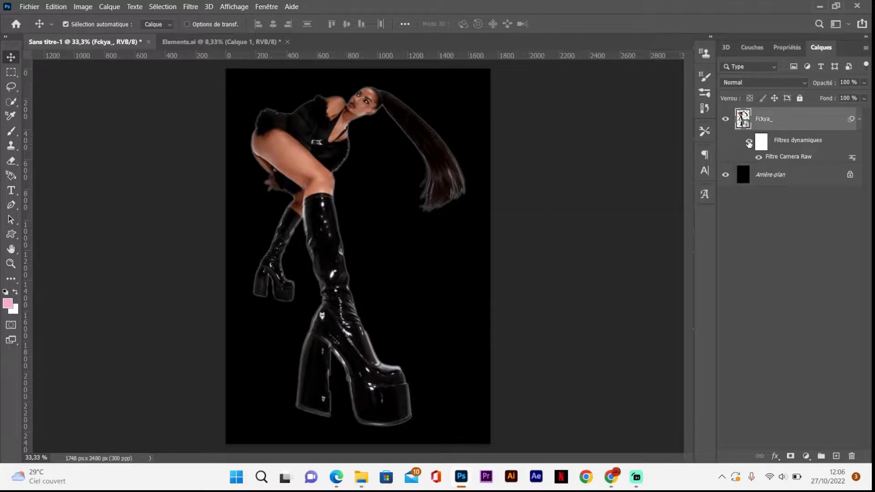
Step: Open the Filter Gallery for the figure and set the Grain effect to Intensité 27 and Contraste 51
{"action": "left_click", "coordinate": [191, 6]}
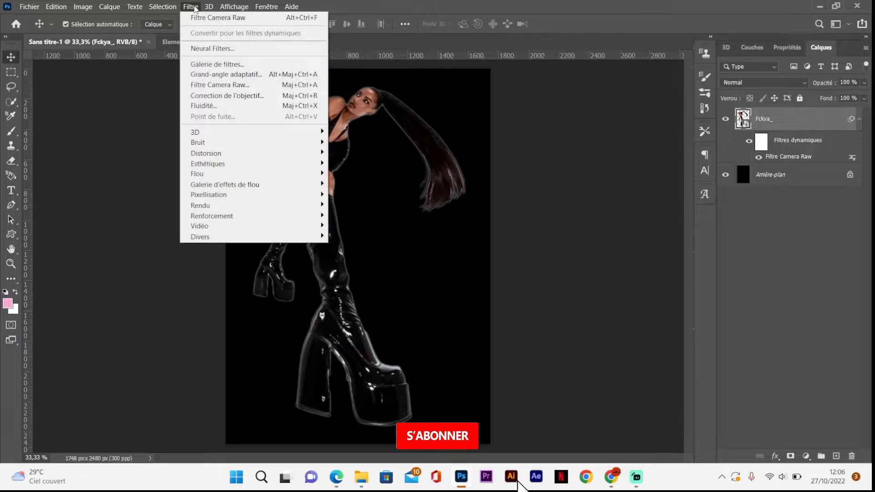
{"action": "left_click", "coordinate": [219, 66]}
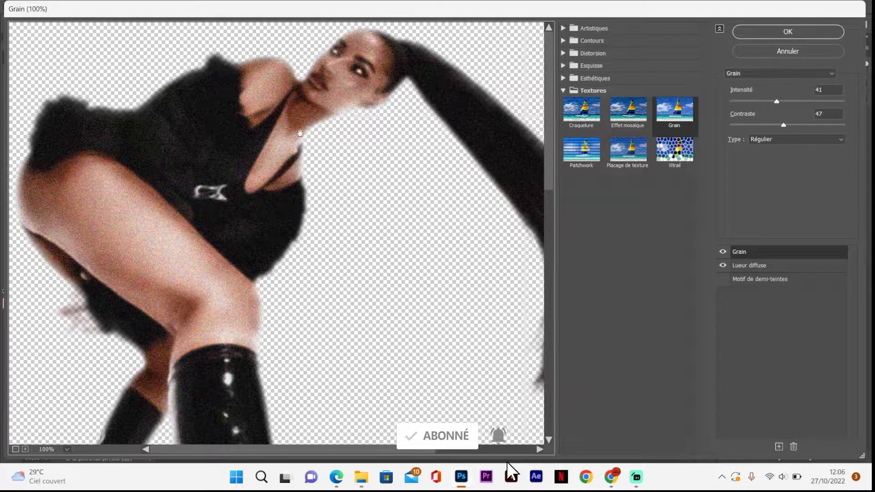
{"action": "left_click", "coordinate": [16, 449]}
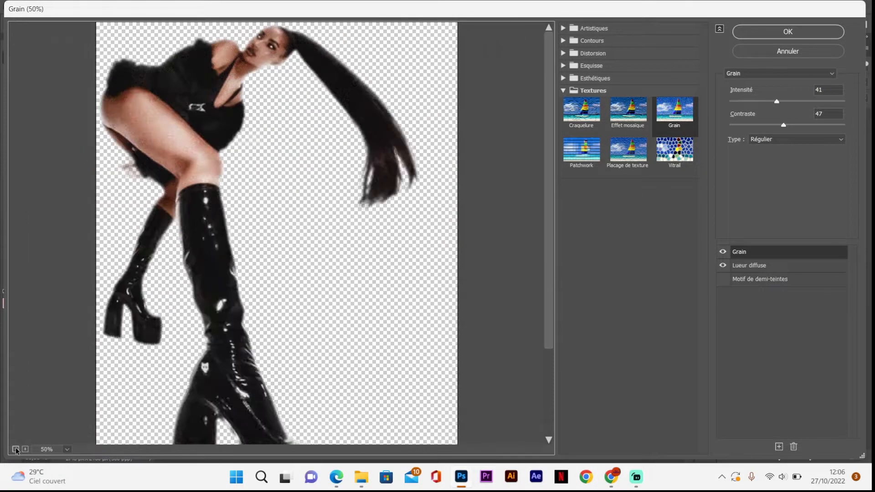
{"action": "left_click", "coordinate": [16, 450]}
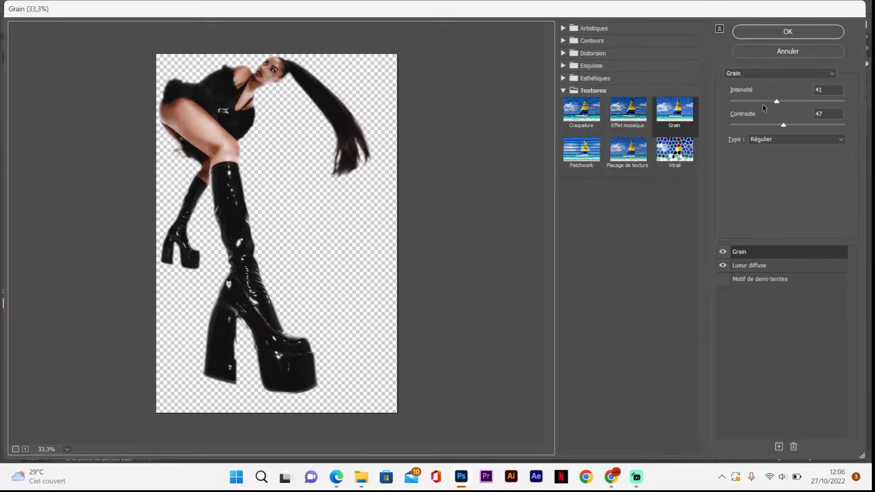
{"action": "left_click_drag", "start_coordinate": [775, 102], "coordinate": [789, 123]}
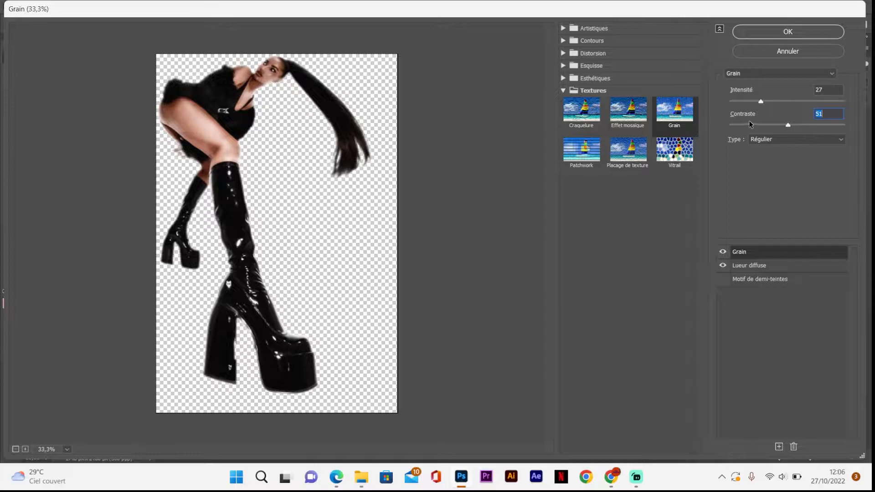
Step: Set the Lueur diffuse (Diffuse Glow) effect to Intensité 7 and Clarté 16, and compare the preview without it
{"action": "left_click", "coordinate": [751, 264]}
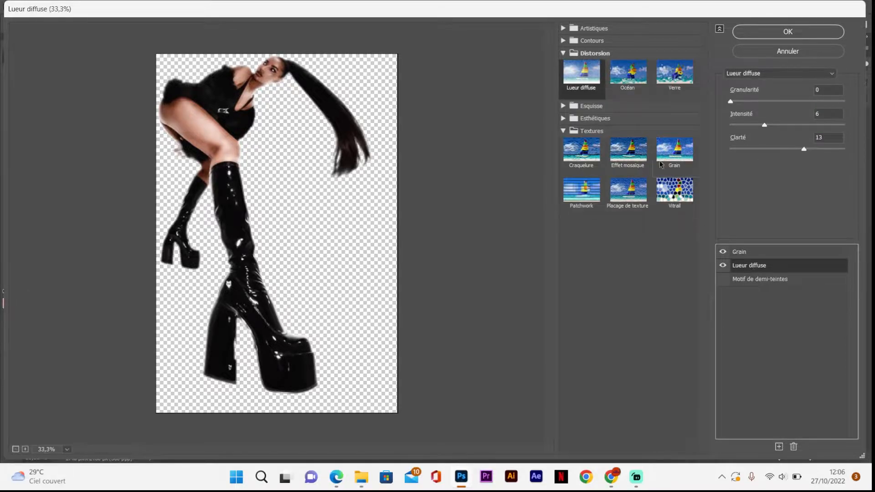
{"action": "left_click_drag", "start_coordinate": [764, 124], "coordinate": [770, 125]}
{"action": "left_click_drag", "start_coordinate": [803, 149], "coordinate": [819, 149]}
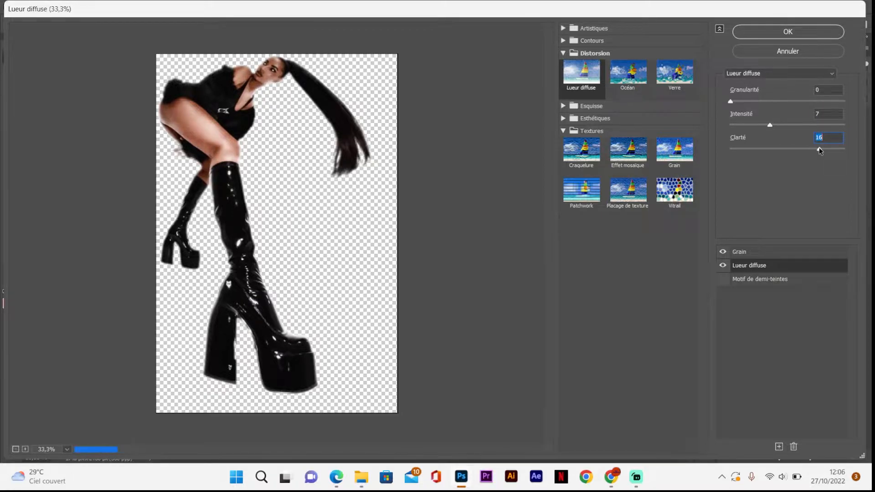
{"action": "left_click", "coordinate": [723, 266]}
{"action": "left_click", "coordinate": [723, 266]}
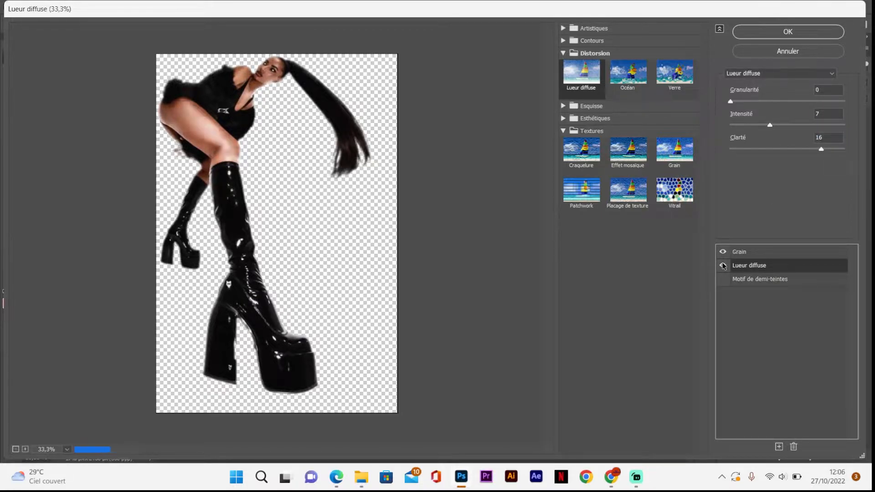
Step: Adjust the Grain effect to Intensité 37 and Contraste 54, and apply the Filter Gallery effects
{"action": "left_click", "coordinate": [747, 253]}
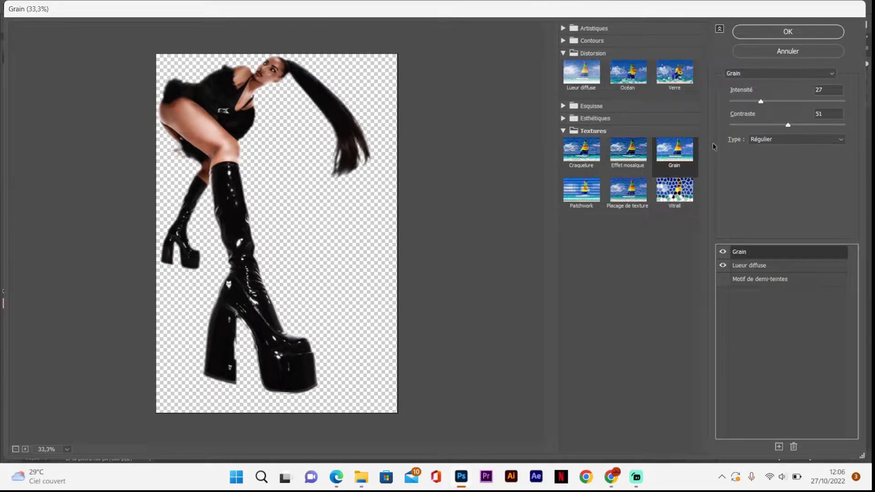
{"action": "left_click_drag", "start_coordinate": [762, 102], "coordinate": [793, 123]}
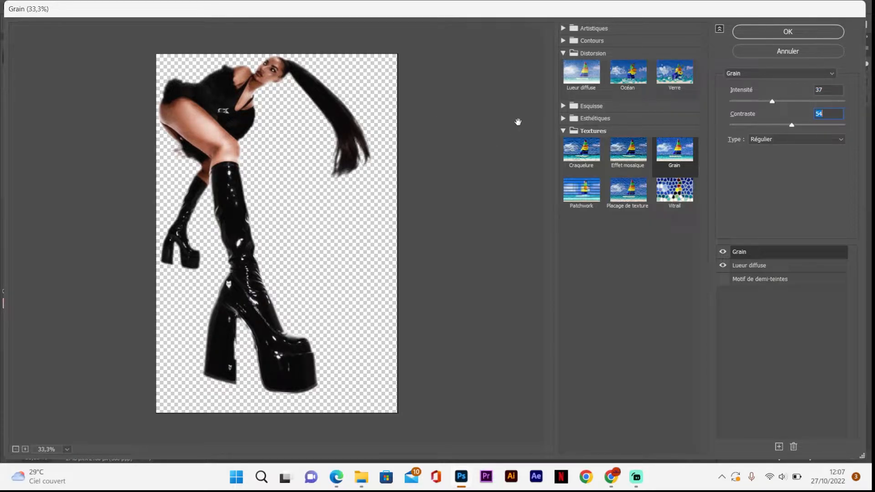
{"action": "left_click", "coordinate": [767, 31]}
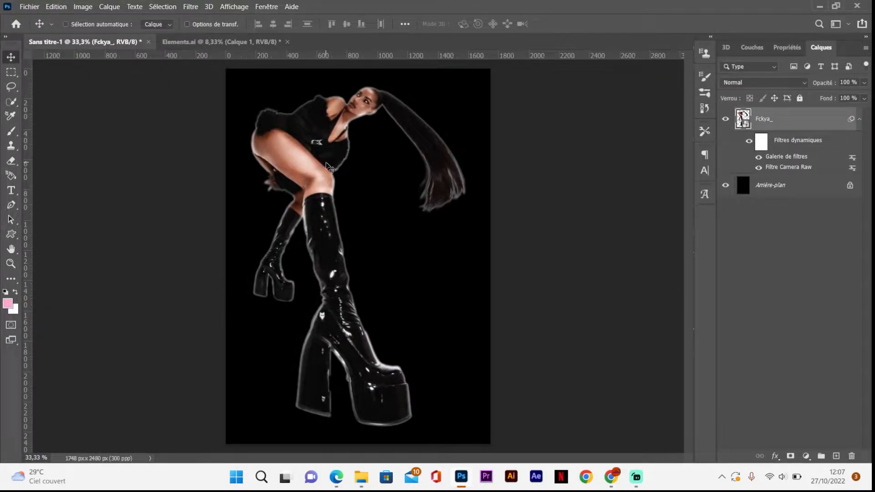
Step: Examine the grain and glow on the figure's legs, face and hair up close
{"action": "key", "text": "ctrl+plus"}
{"action": "key", "text": "ctrl+plus"}
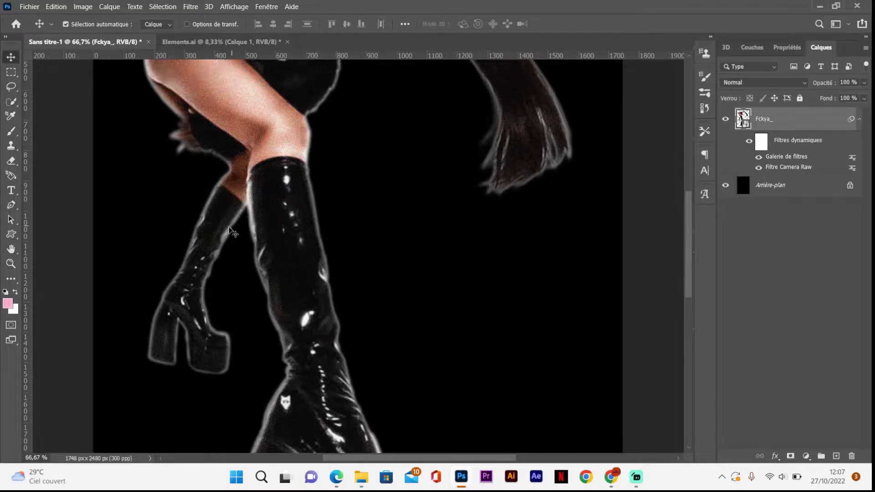
{"action": "scroll", "coordinate": [232, 232], "scroll_direction": "up", "scroll_amount": 5}
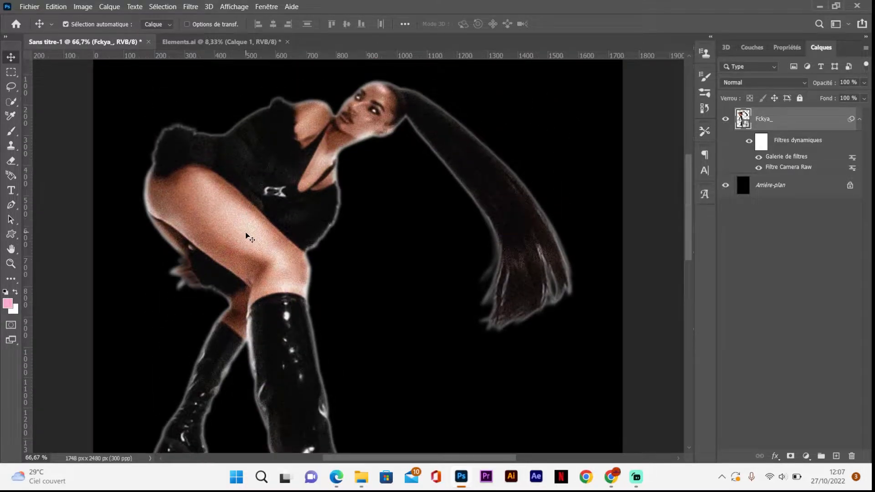
{"action": "scroll", "coordinate": [246, 234], "scroll_direction": "down", "scroll_amount": 3}
{"action": "key", "text": "ctrl+minus"}
{"action": "key", "text": "ctrl+minus"}
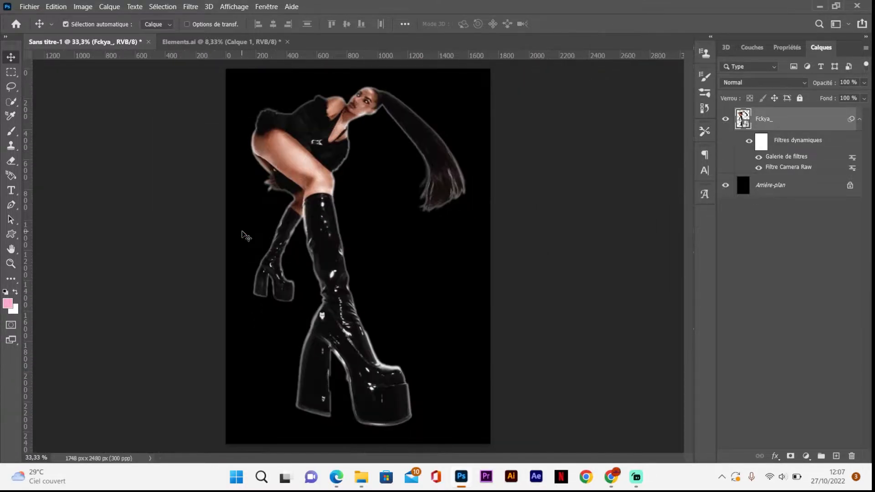
Step: Duplicate the Fckya_ layer and add a Niveaux (Levels) adjustment above the copy with the black input at 20
{"action": "left_click", "coordinate": [859, 119]}
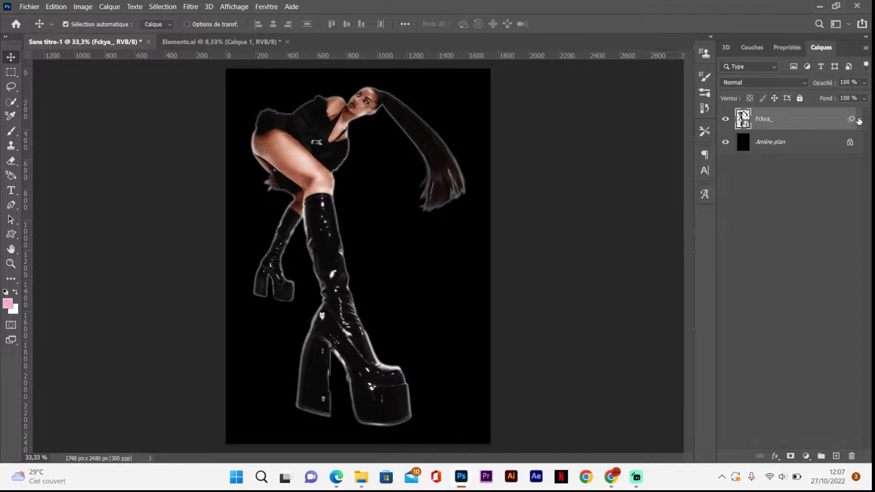
{"action": "key", "text": "ctrl+j"}
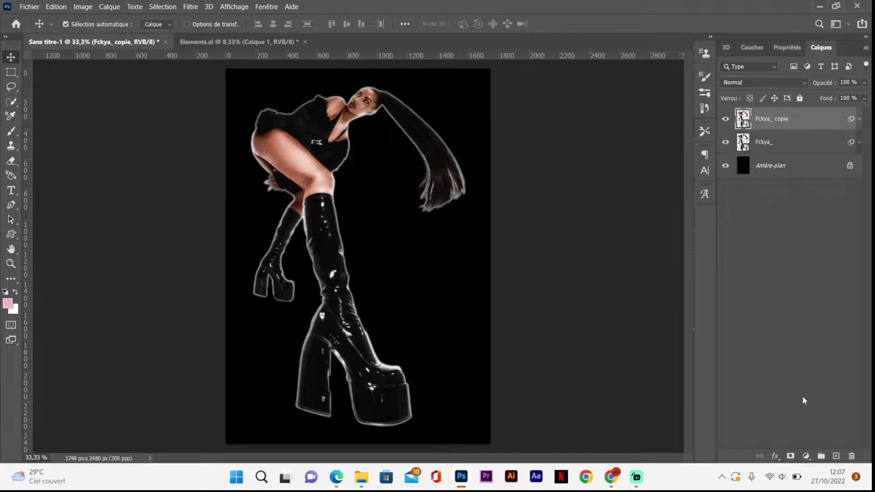
{"action": "left_click", "coordinate": [806, 456]}
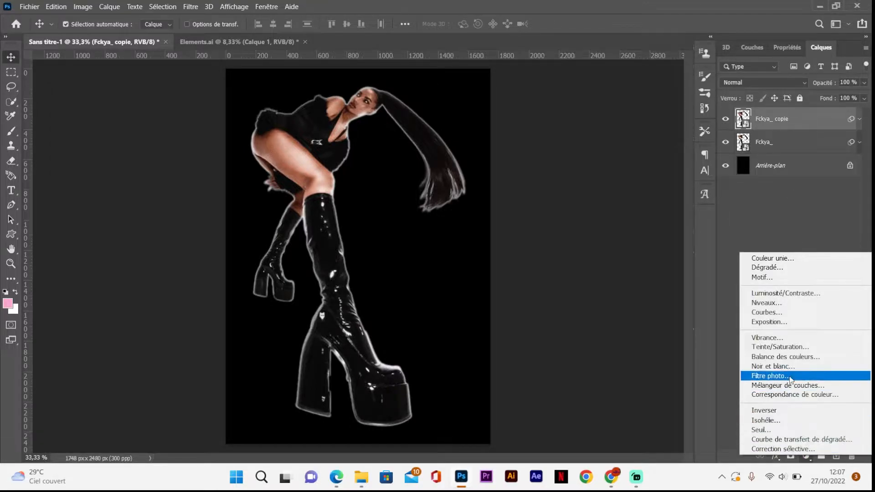
{"action": "left_click", "coordinate": [782, 303]}
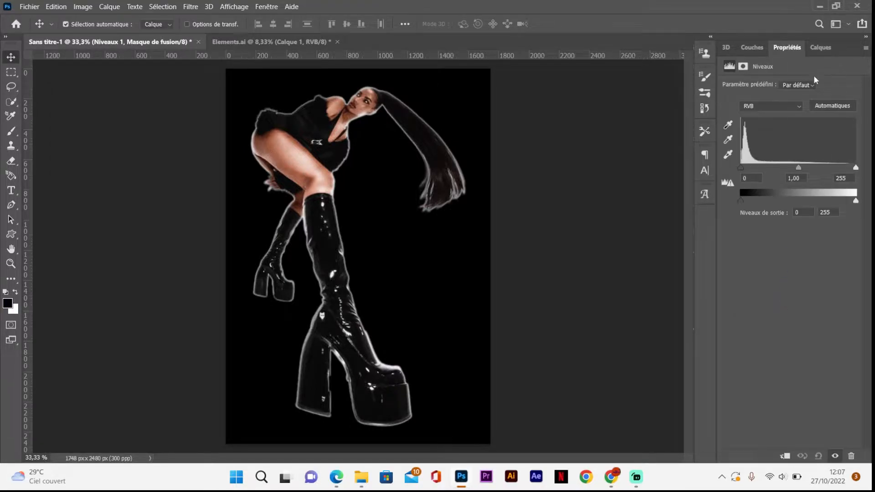
{"action": "left_click_drag", "start_coordinate": [741, 166], "coordinate": [758, 165]}
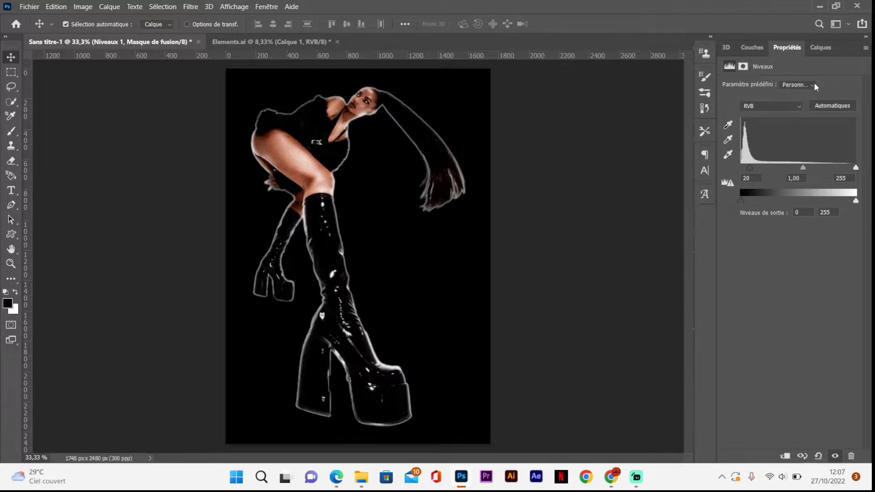
Step: Clip the Levels adjustment to Fckya_ copie, raise its black input to 34 and lower its white input to brighten the highlights
{"action": "left_click", "coordinate": [821, 48]}
{"action": "right_click", "coordinate": [819, 118]}
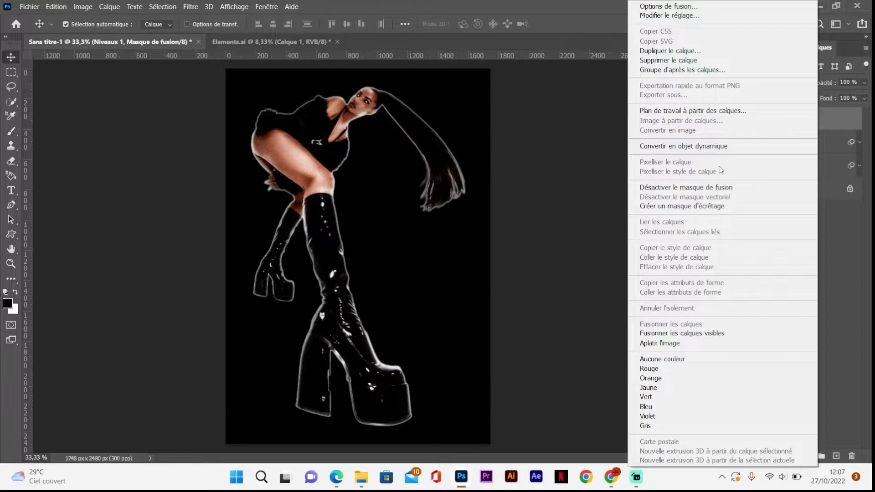
{"action": "left_click", "coordinate": [709, 206]}
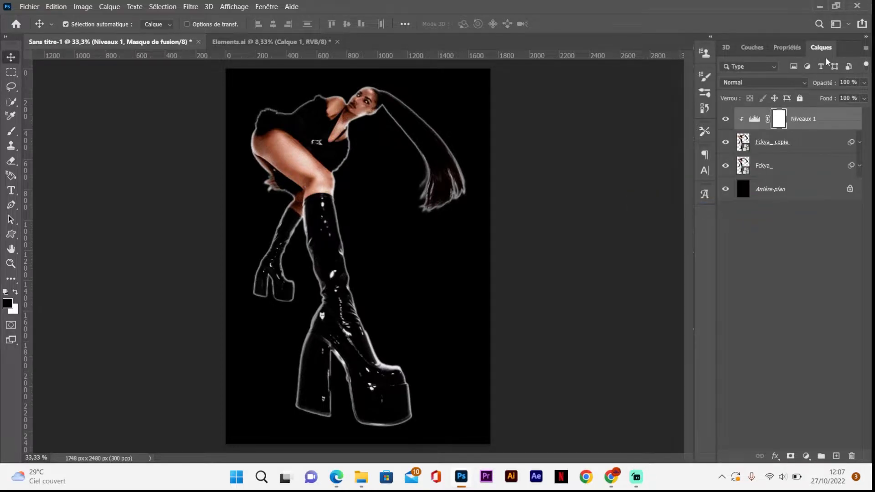
{"action": "left_click", "coordinate": [787, 48]}
{"action": "left_click_drag", "start_coordinate": [750, 166], "coordinate": [757, 166]}
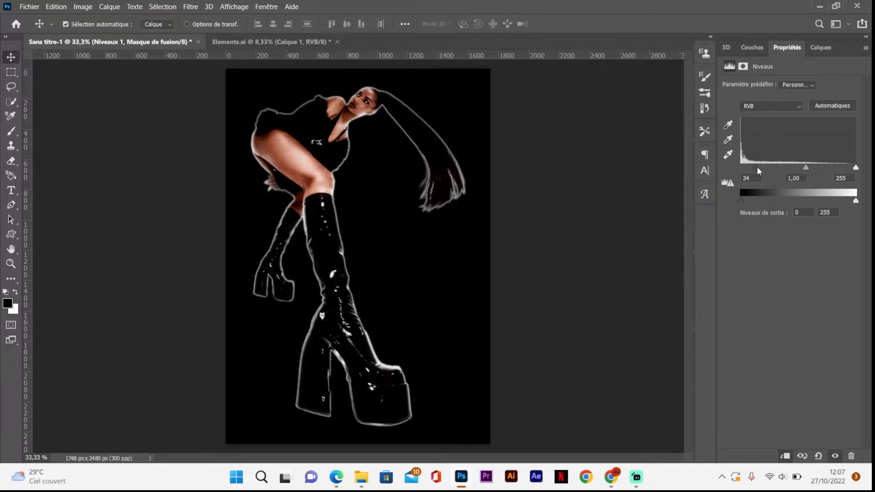
{"action": "left_click_drag", "start_coordinate": [855, 167], "coordinate": [795, 169]}
{"action": "left_click", "coordinate": [821, 48]}
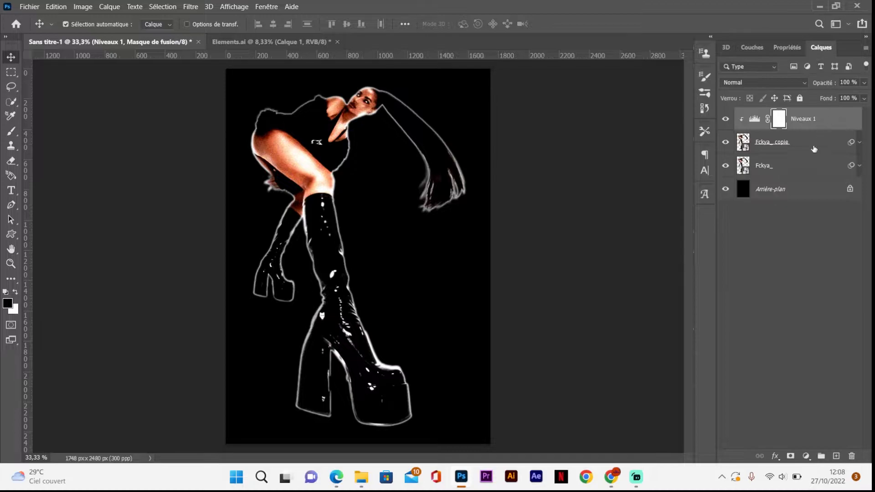
Step: Duplicate the original Fckya_ layer again and move the new copy above the Niveaux 1 adjustment
{"action": "left_click", "coordinate": [801, 170]}
{"action": "key", "text": "ctrl+j"}
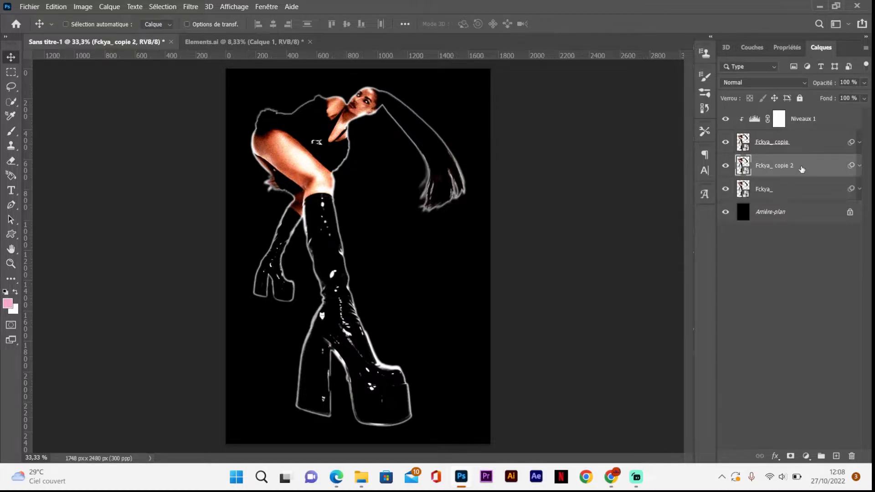
{"action": "left_click_drag", "start_coordinate": [806, 168], "coordinate": [808, 113]}
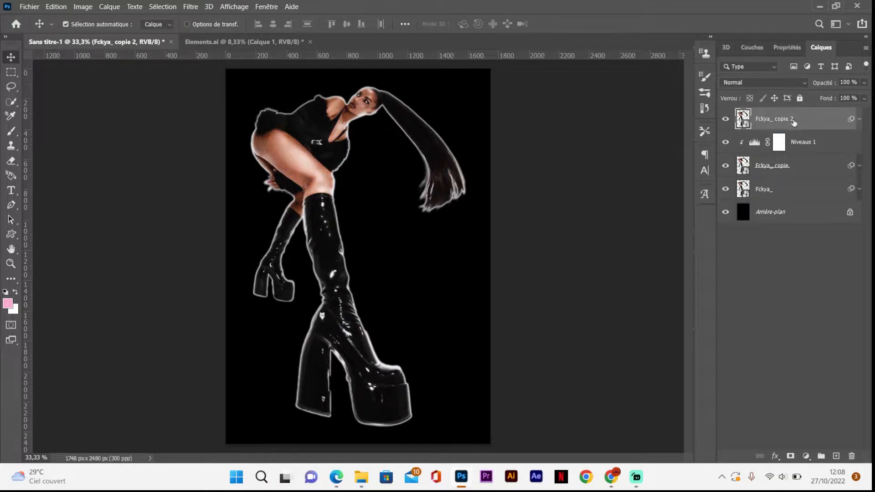
Step: Add a Courbes (Curves) adjustment clipped to Fckya_ copie 2, with an S-curve through input 71/output 43 and input 173/output 203
{"action": "left_click", "coordinate": [806, 456]}
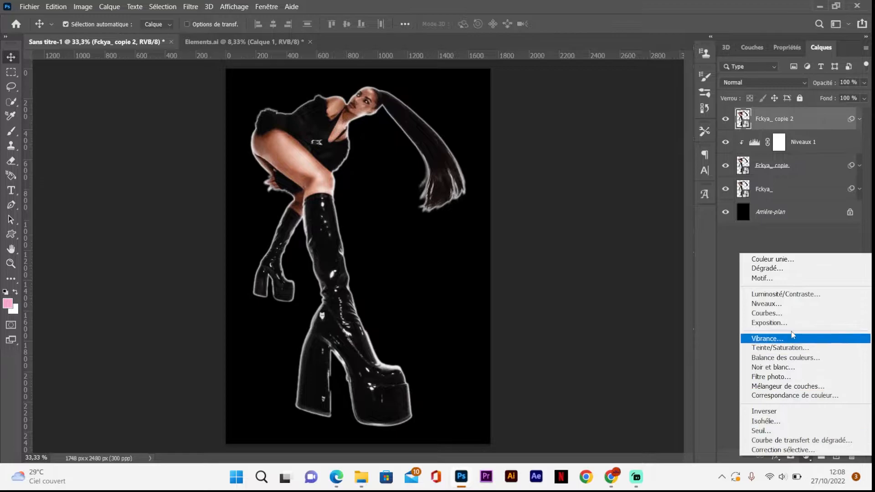
{"action": "left_click", "coordinate": [790, 314]}
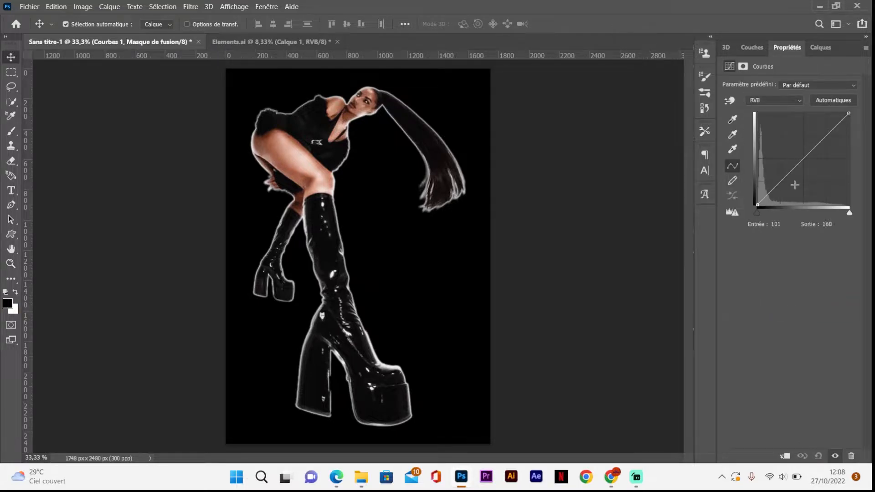
{"action": "left_click", "coordinate": [781, 182]}
{"action": "left_click", "coordinate": [825, 136]}
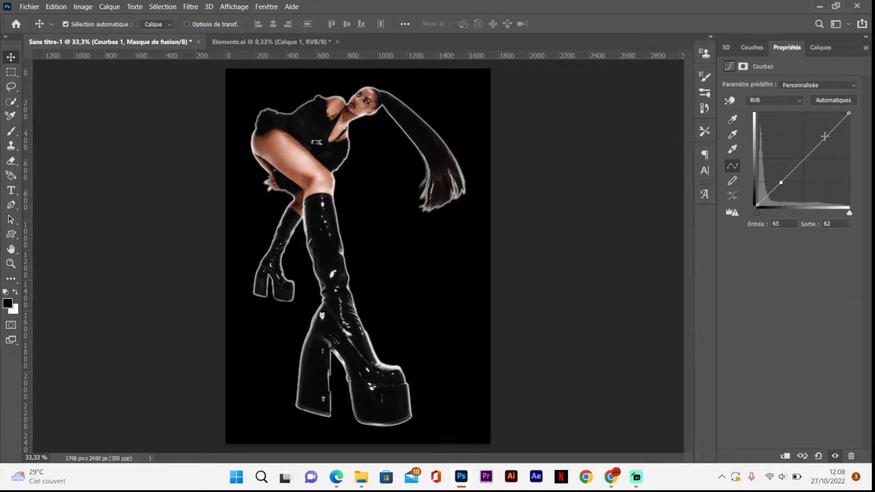
{"action": "left_click_drag", "start_coordinate": [782, 182], "coordinate": [783, 189]}
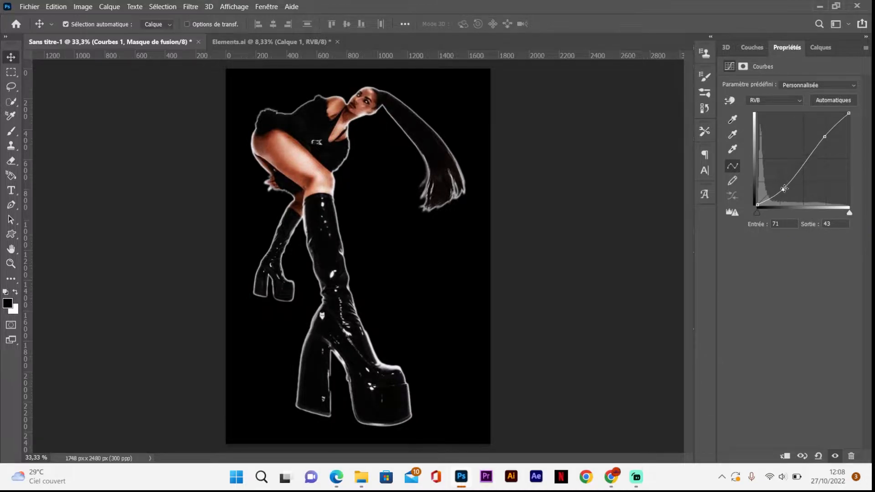
{"action": "left_click_drag", "start_coordinate": [825, 137], "coordinate": [819, 133]}
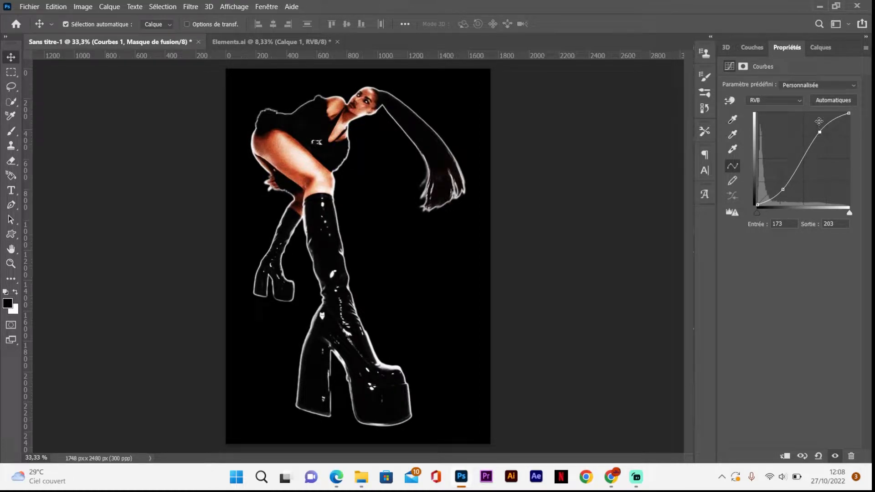
{"action": "left_click", "coordinate": [817, 51]}
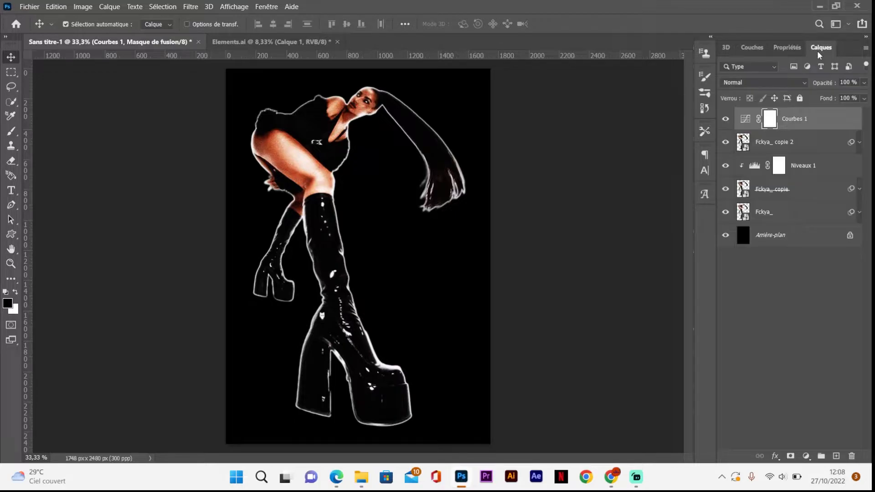
{"action": "right_click", "coordinate": [821, 118]}
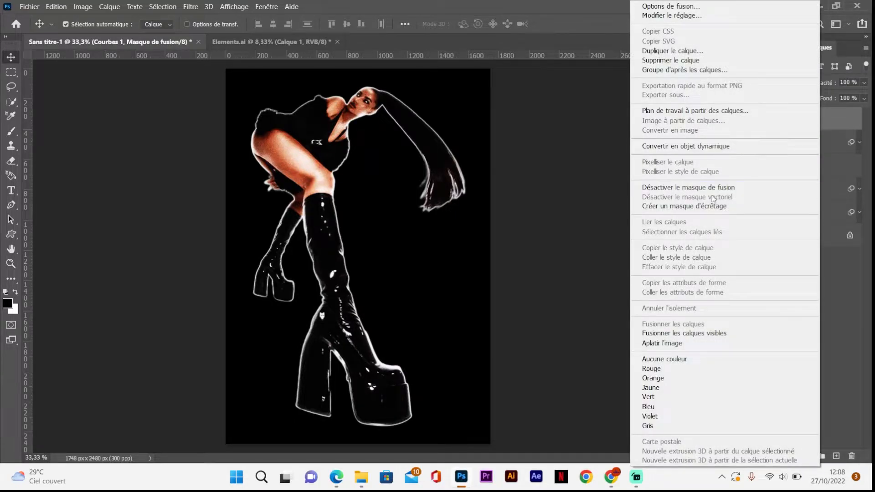
{"action": "left_click", "coordinate": [710, 206]}
Step: Set the blend mode of the Fckya_ copie layer to Densité couleur + (Color Burn)
{"action": "left_click", "coordinate": [793, 189]}
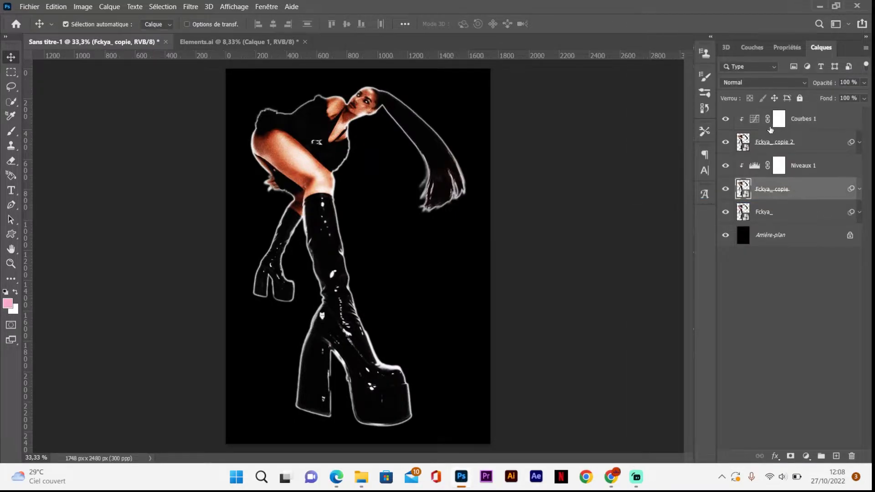
{"action": "left_click", "coordinate": [763, 82]}
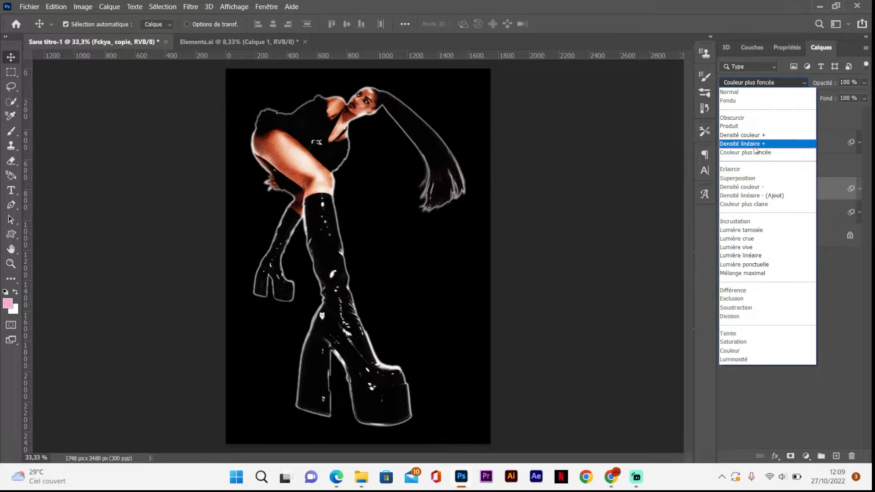
{"action": "left_click", "coordinate": [755, 136]}
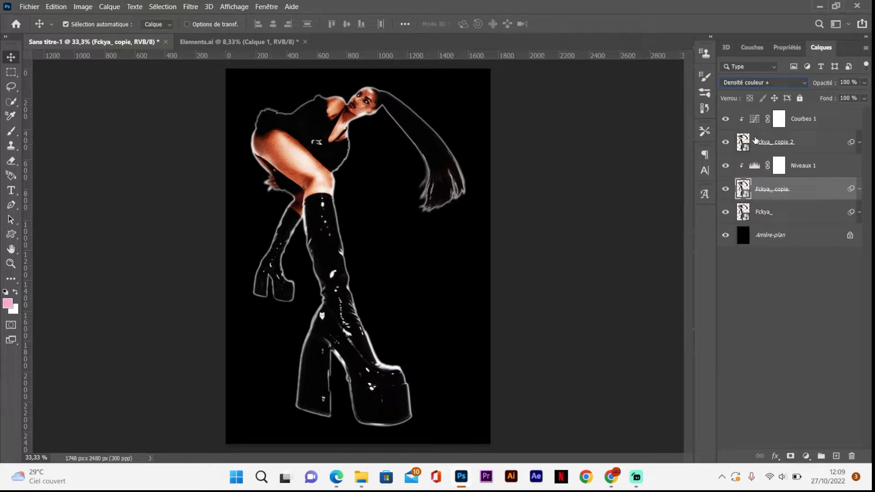
Step: Set Fckya_ copie 2 to the Densité linéaire - (Ajout) blend mode at 79% opacity, and compare the figure without that layer
{"action": "left_click", "coordinate": [803, 144]}
{"action": "left_click", "coordinate": [755, 84]}
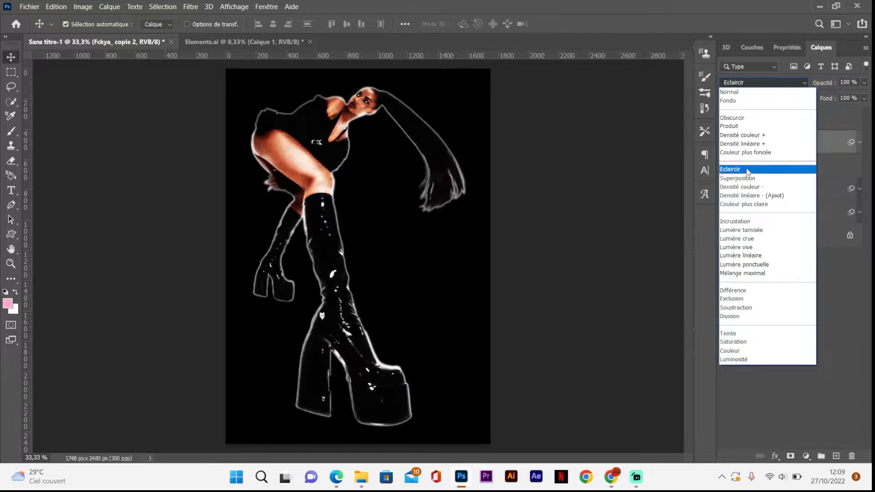
{"action": "left_click", "coordinate": [755, 195]}
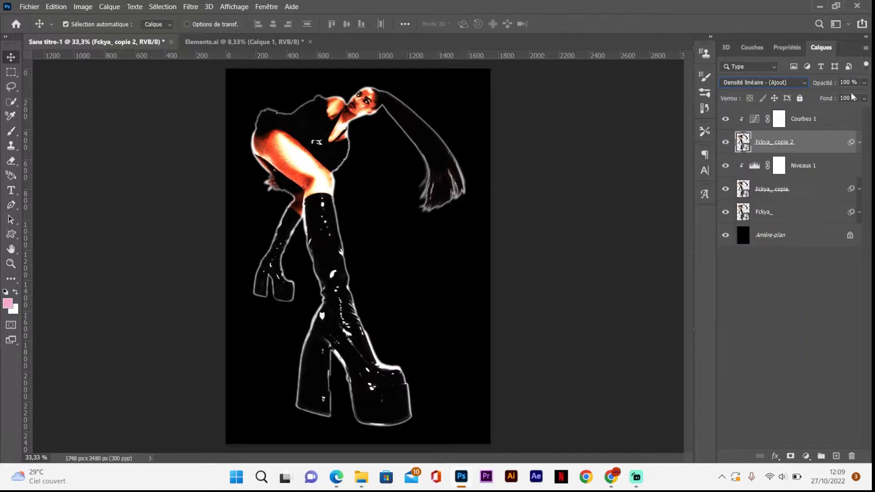
{"action": "left_click", "coordinate": [863, 84]}
{"action": "left_click_drag", "start_coordinate": [854, 97], "coordinate": [844, 98]}
{"action": "left_click", "coordinate": [723, 143]}
{"action": "left_click", "coordinate": [725, 143]}
{"action": "left_click", "coordinate": [724, 143]}
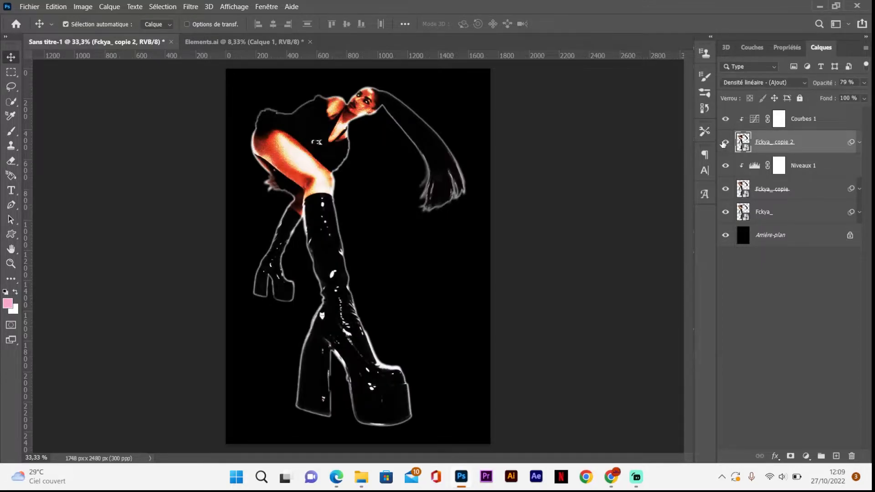
Step: Convert all the figure layers and their adjustments into one smart object and rename it "model"
{"action": "left_click", "coordinate": [831, 123]}
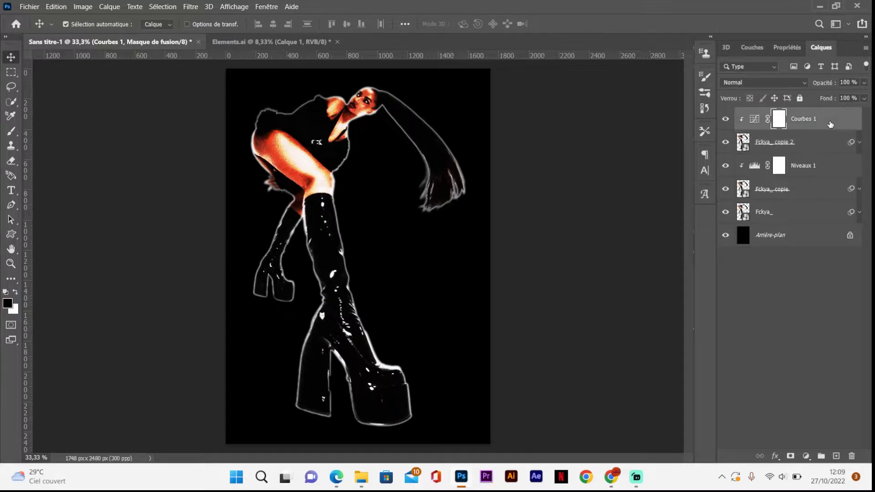
{"action": "left_click", "coordinate": [808, 217], "text": "shift"}
{"action": "right_click", "coordinate": [808, 216]}
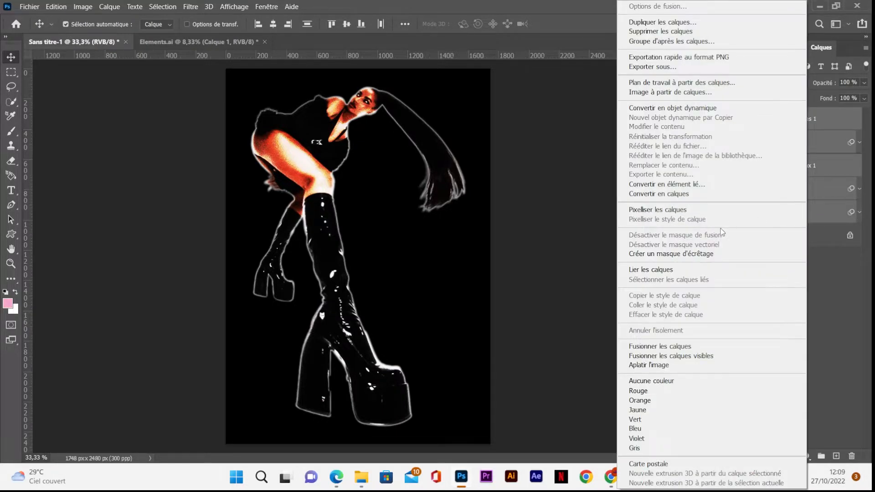
{"action": "left_click", "coordinate": [680, 108]}
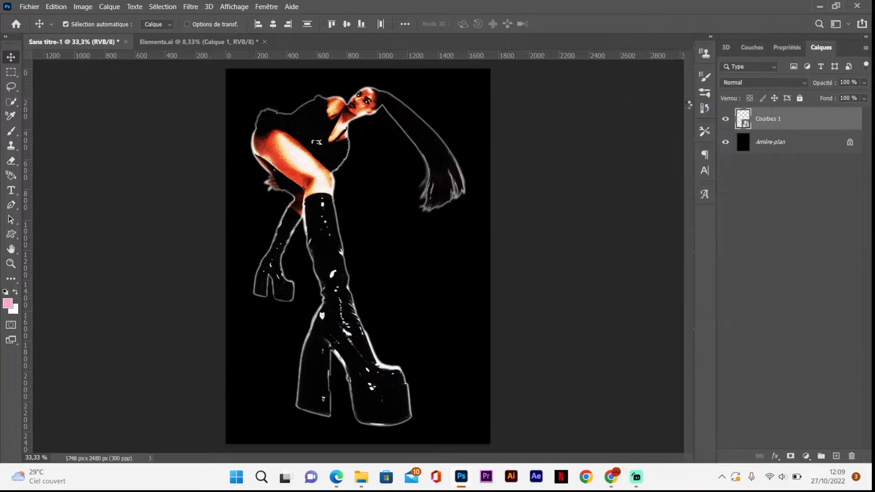
{"action": "double_click", "coordinate": [765, 119]}
{"action": "type", "text": "model"}
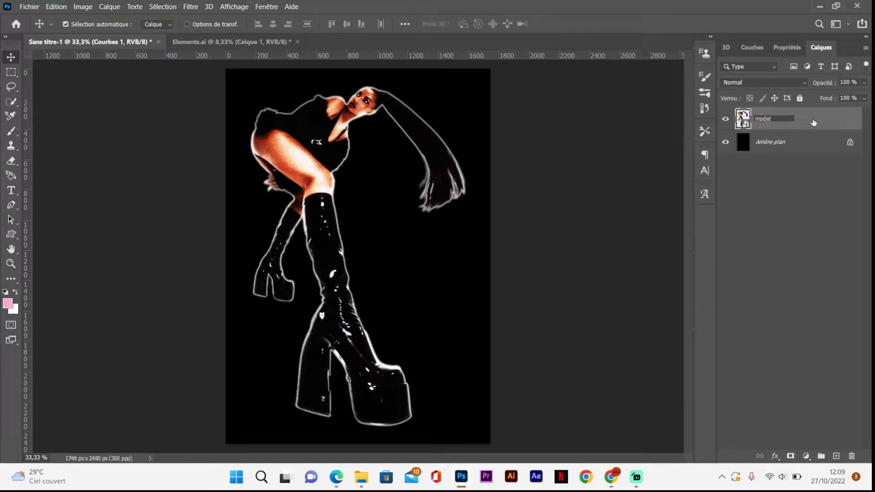
{"action": "key", "text": "Return"}
Step: Add a gradient map adjustment above the model layer and apply the black, pink and lilac gradient preset
{"action": "left_click", "coordinate": [790, 456]}
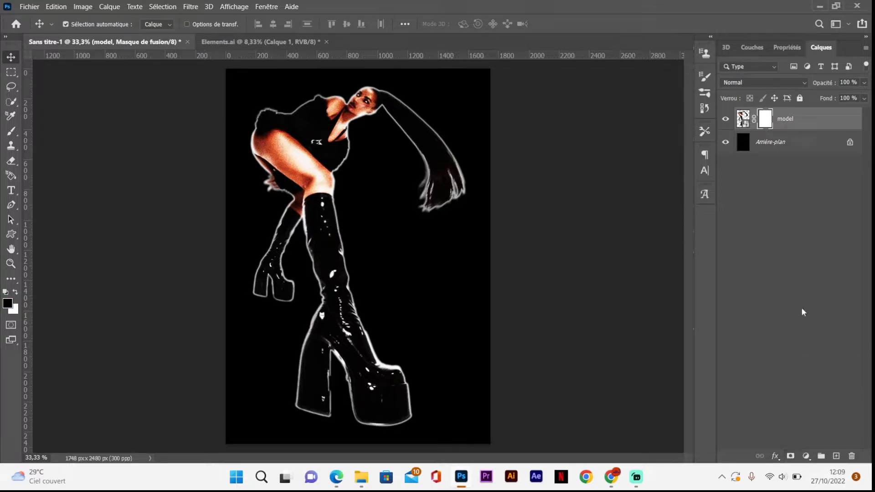
{"action": "key", "text": "ctrl+z"}
{"action": "left_click", "coordinate": [806, 457]}
{"action": "left_click", "coordinate": [803, 438]}
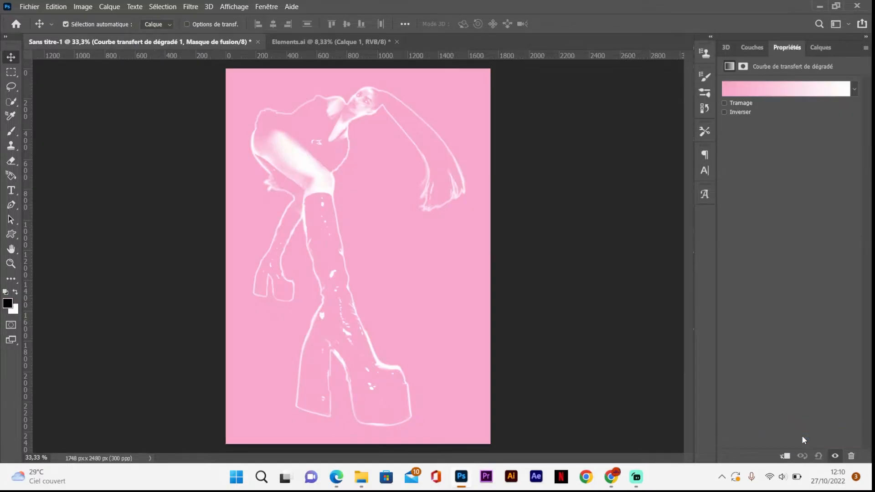
{"action": "left_click", "coordinate": [769, 91]}
{"action": "left_click_drag", "start_coordinate": [759, 121], "coordinate": [763, 192]}
{"action": "left_click", "coordinate": [660, 184]}
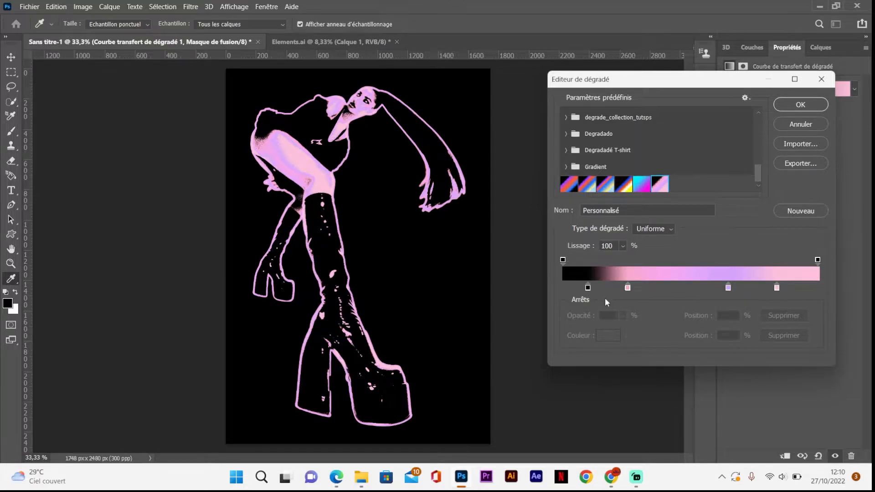
Step: Check the hex colour codes of the pink, lilac and light pink stops in the gradient map
{"action": "left_click_drag", "start_coordinate": [588, 291], "coordinate": [596, 291]}
{"action": "left_click", "coordinate": [627, 288]}
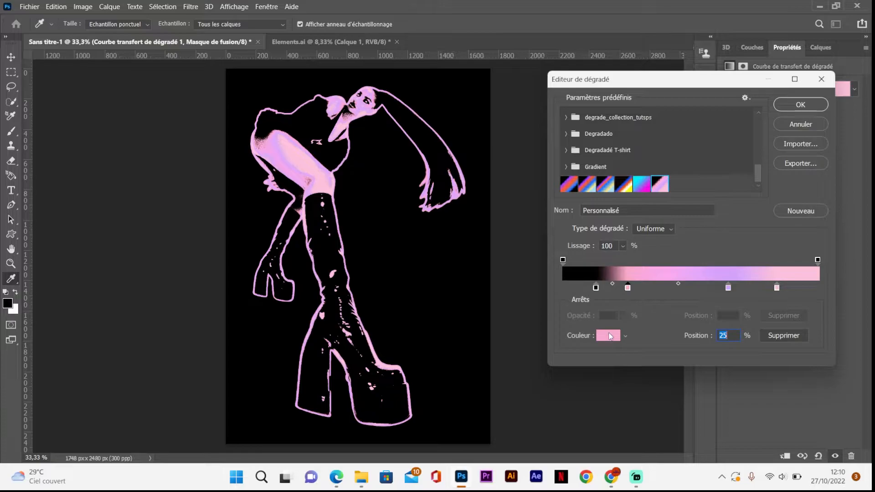
{"action": "left_click", "coordinate": [611, 337]}
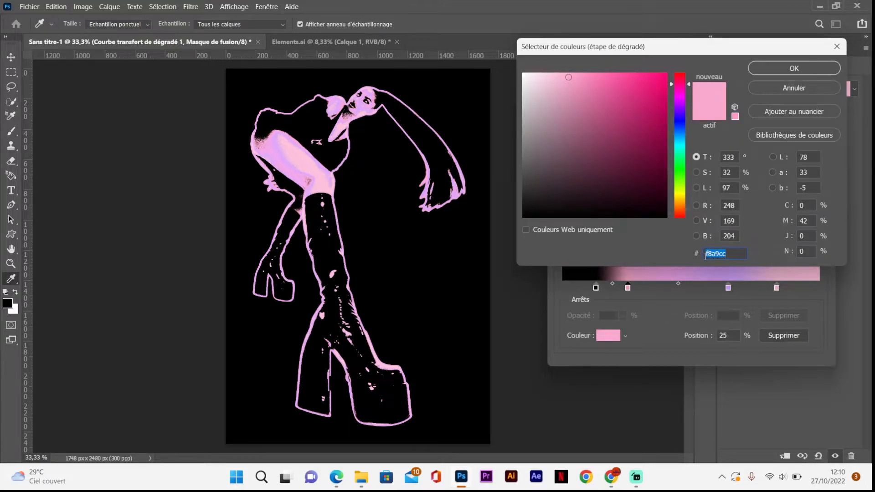
{"action": "left_click", "coordinate": [785, 68]}
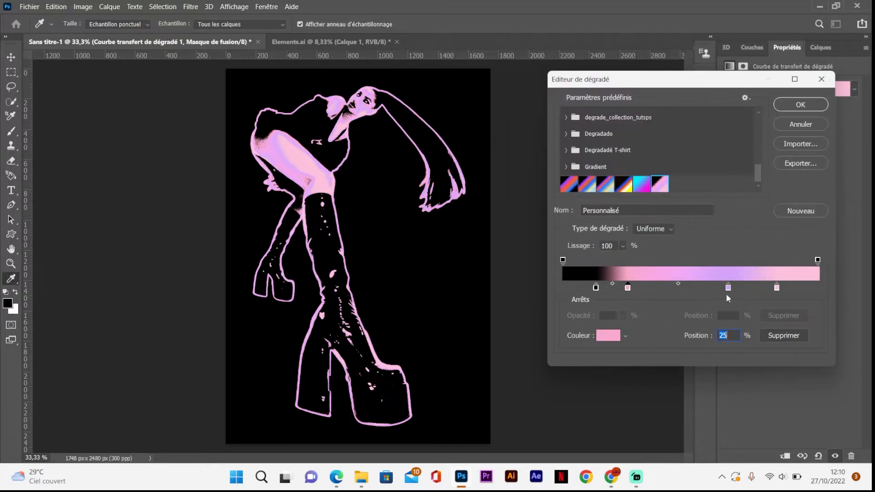
{"action": "left_click", "coordinate": [729, 289]}
{"action": "left_click", "coordinate": [611, 336]}
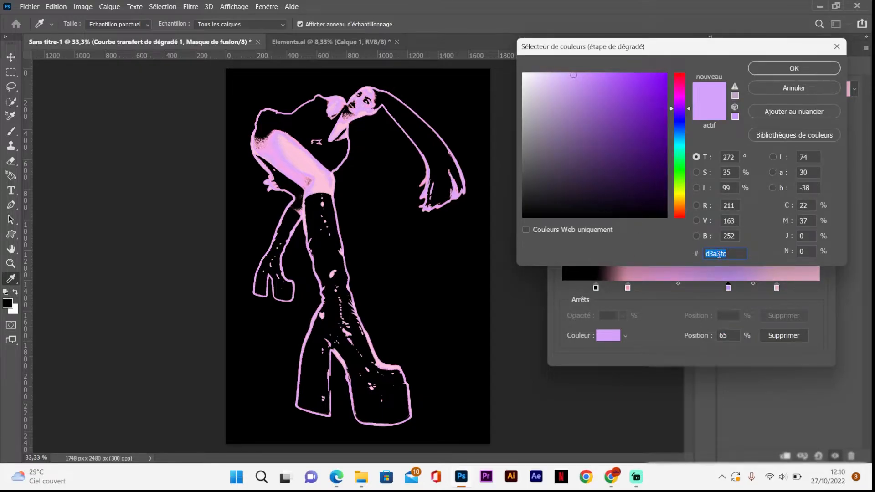
{"action": "left_click", "coordinate": [792, 67]}
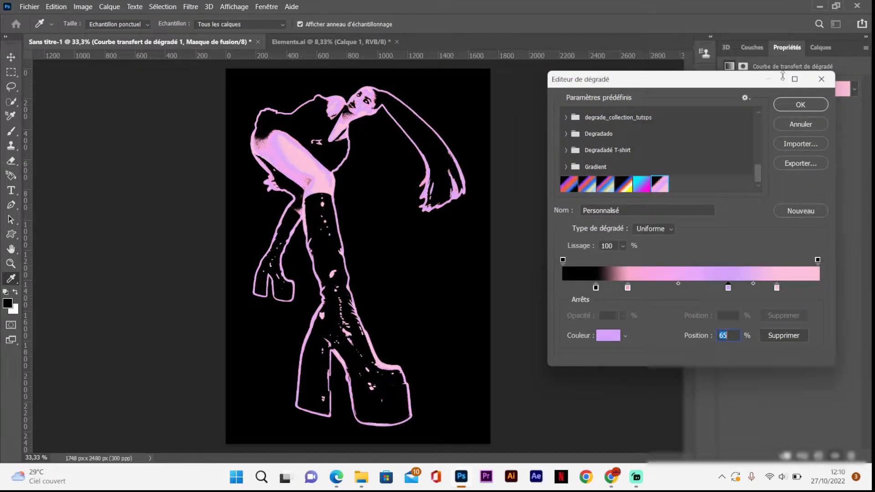
{"action": "left_click", "coordinate": [777, 288]}
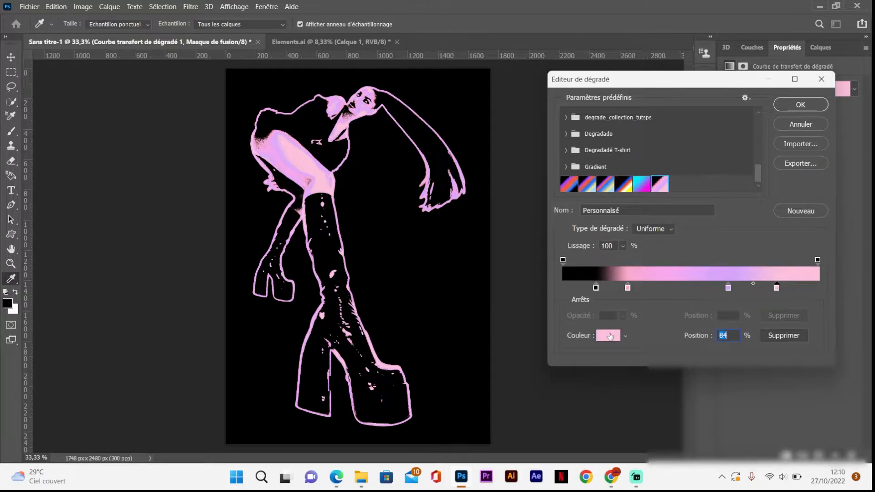
{"action": "left_click", "coordinate": [610, 336]}
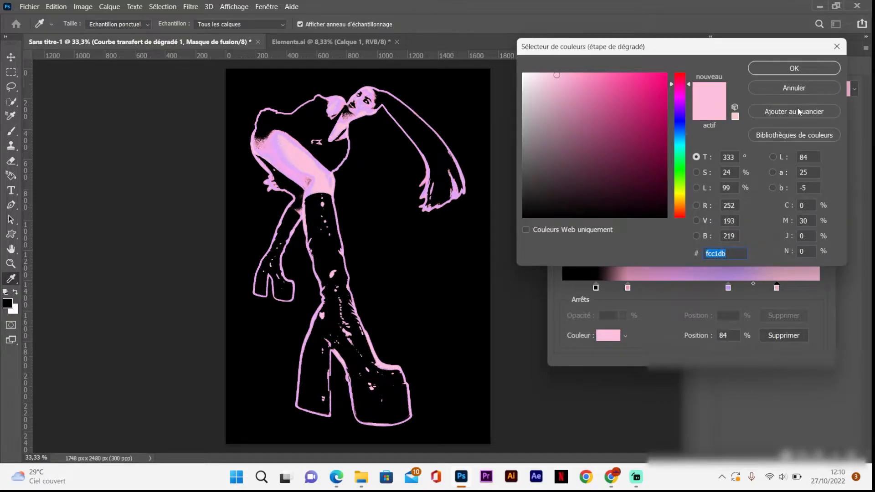
{"action": "left_click", "coordinate": [808, 67]}
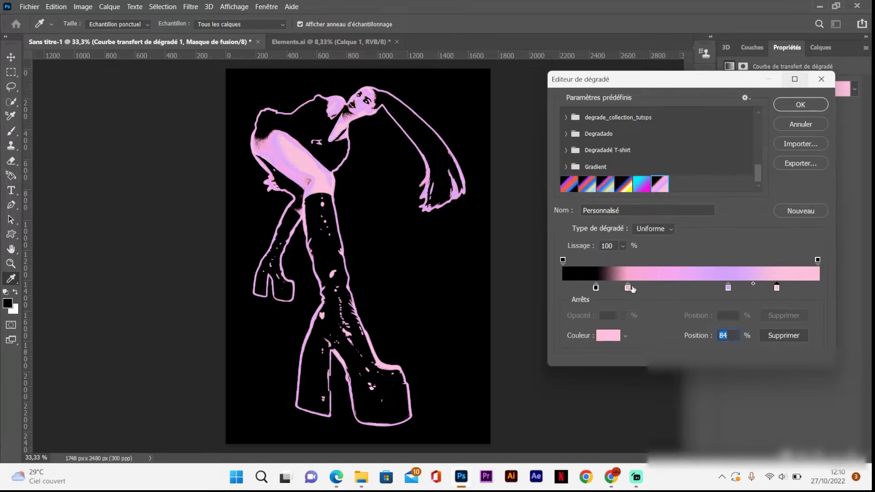
Step: Reposition the gradient map's stops, with black at about 22%, the first pink at 42% and lilac at 59%, and apply the gradient
{"action": "mouse_move", "coordinate": [629, 290]}
{"action": "left_mouse_down"}
{"action": "mouse_move", "coordinate": [641, 290]}
{"action": "mouse_move", "coordinate": [603, 287]}
{"action": "mouse_move", "coordinate": [613, 288]}
{"action": "left_mouse_up"}
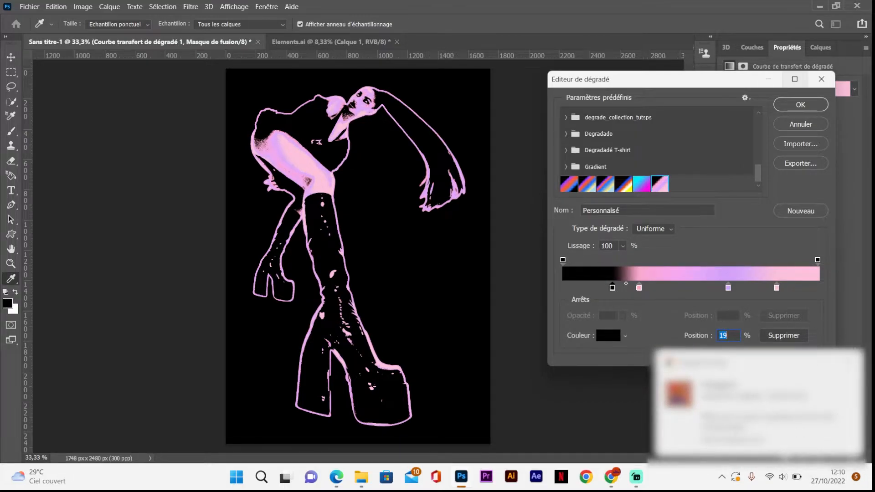
{"action": "left_click_drag", "start_coordinate": [639, 288], "coordinate": [665, 289]}
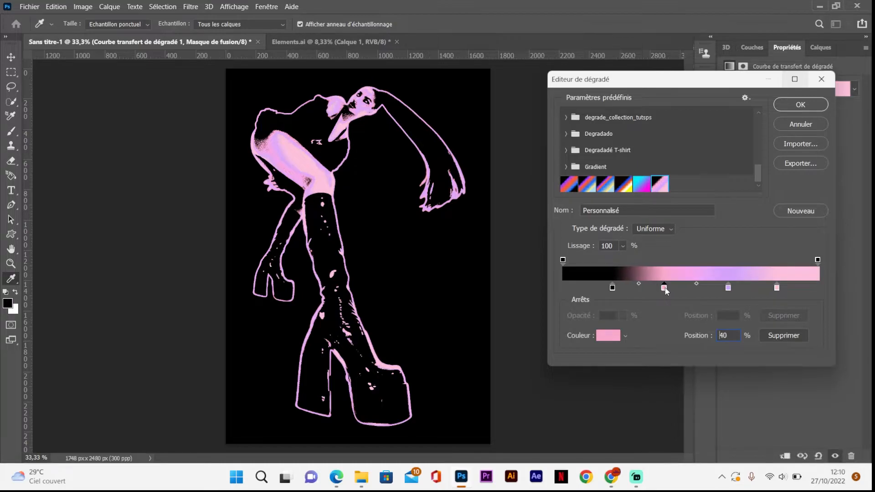
{"action": "left_click_drag", "start_coordinate": [612, 288], "coordinate": [618, 288]}
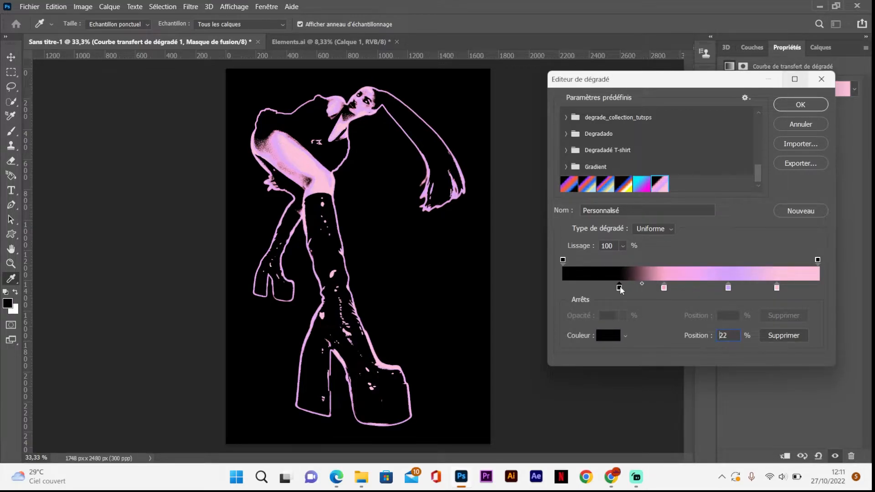
{"action": "left_click_drag", "start_coordinate": [622, 289], "coordinate": [671, 288]}
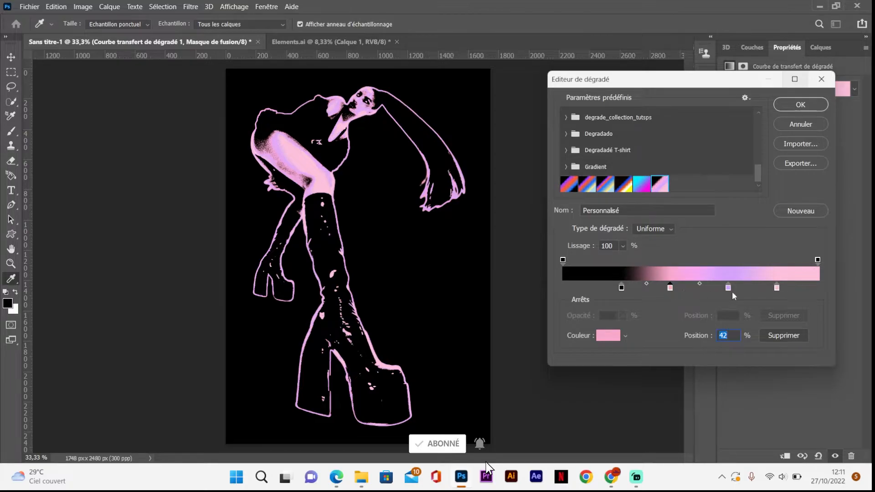
{"action": "left_click_drag", "start_coordinate": [728, 289], "coordinate": [715, 292]}
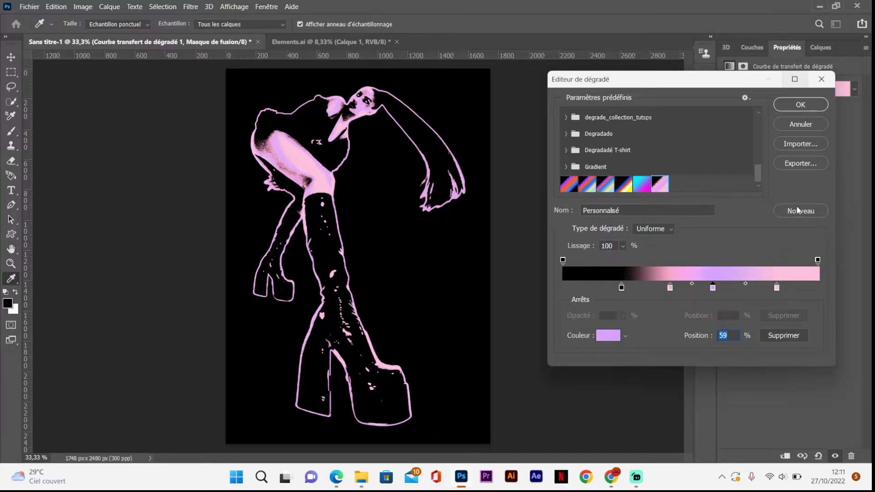
{"action": "left_click", "coordinate": [805, 105]}
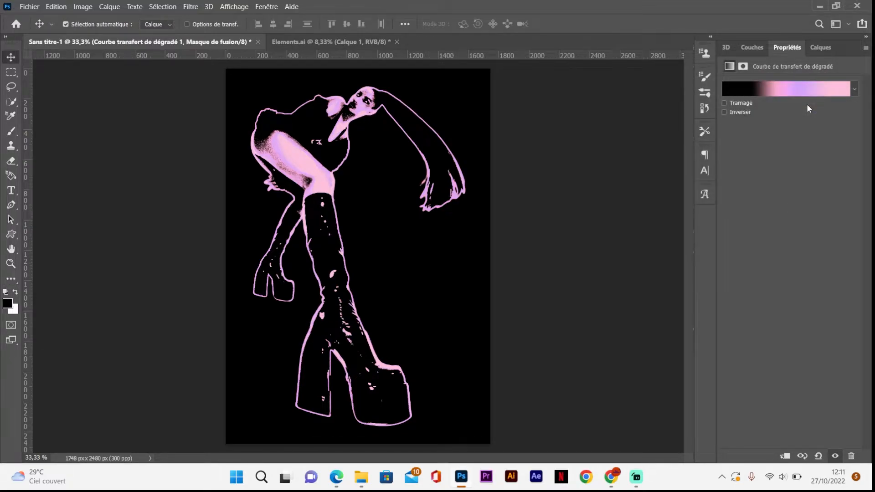
Step: Compare the figure with and without the gradient map, and examine the grain and outlines from head to boots up close
{"action": "left_click", "coordinate": [820, 47]}
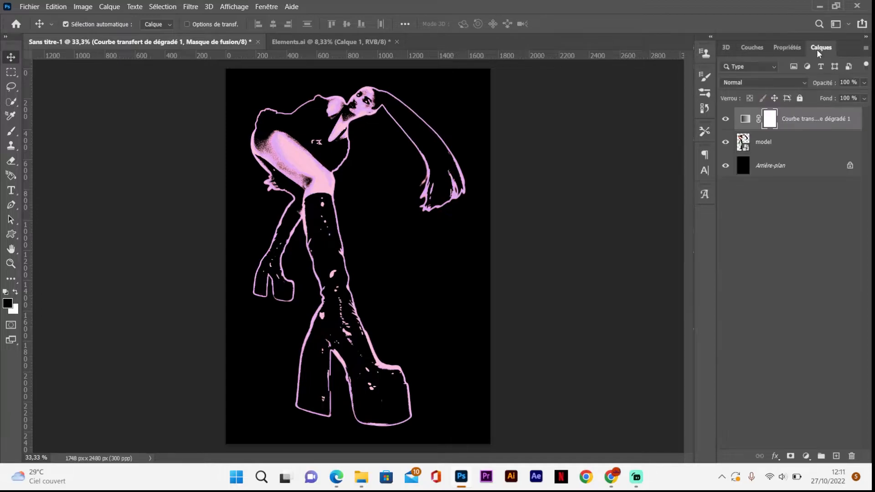
{"action": "left_click", "coordinate": [726, 119]}
{"action": "left_click", "coordinate": [726, 119]}
{"action": "key", "text": "ctrl+plus"}
{"action": "key", "text": "ctrl+plus"}
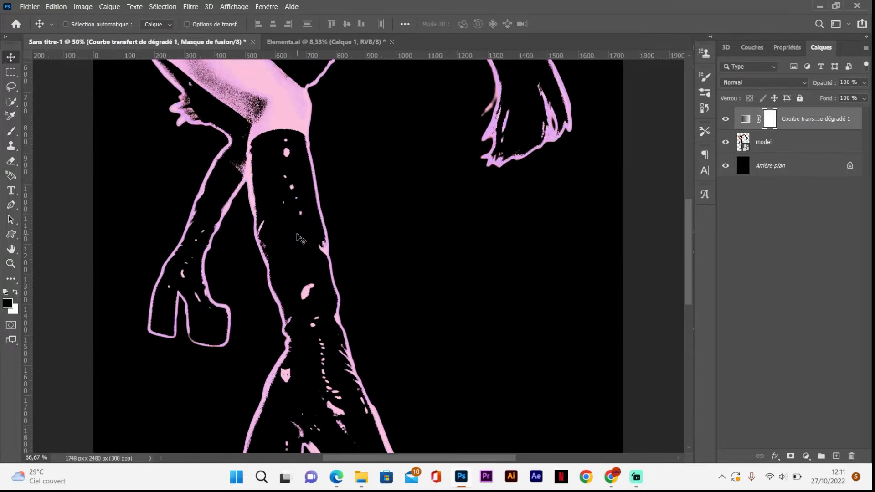
{"action": "scroll", "coordinate": [379, 248], "scroll_direction": "up", "scroll_amount": 4}
{"action": "scroll", "coordinate": [383, 236], "scroll_direction": "down", "scroll_amount": 3}
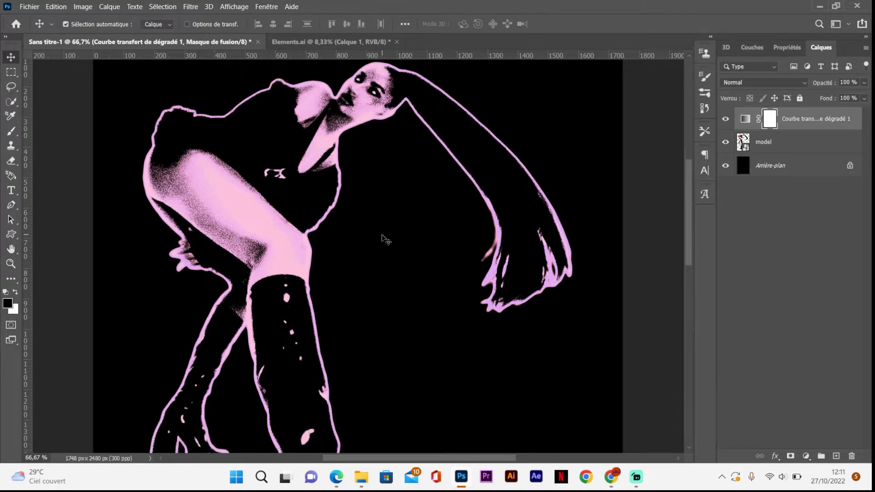
{"action": "scroll", "coordinate": [386, 239], "scroll_direction": "down", "scroll_amount": 10}
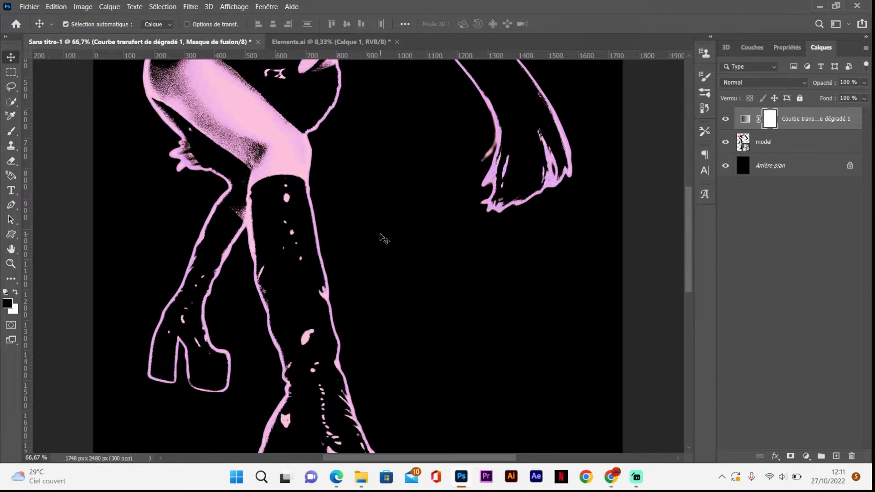
{"action": "scroll", "coordinate": [383, 237], "scroll_direction": "up", "scroll_amount": 6}
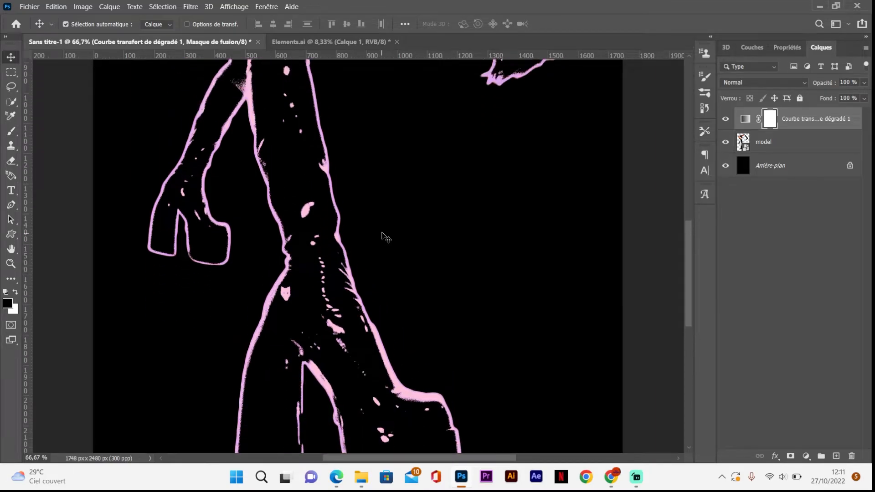
{"action": "key", "text": "ctrl+minus"}
{"action": "key", "text": "ctrl+minus"}
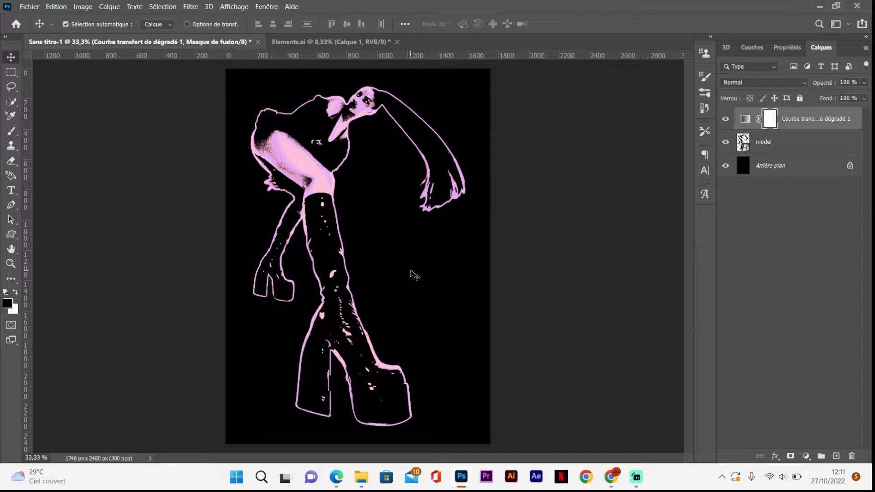
Step: Add the text LOVE in Your Groovy Font on the black area just beside the front boot's shaft
{"action": "key", "text": "t"}
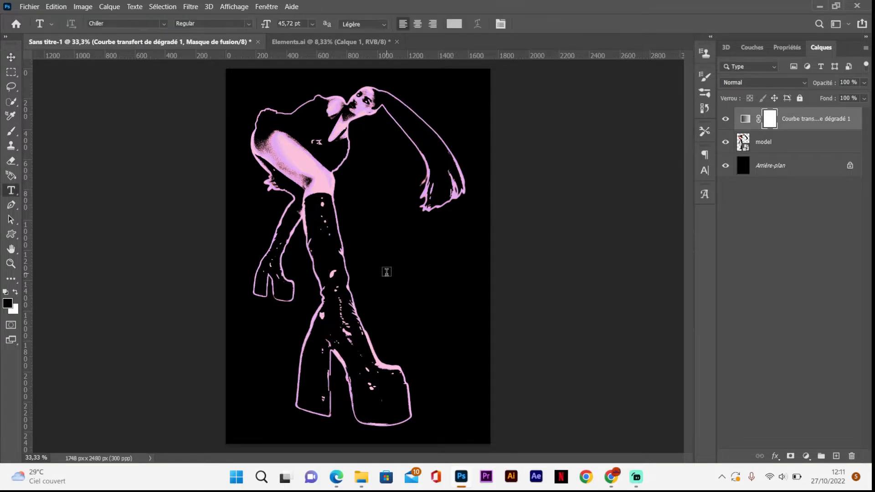
{"action": "left_click", "coordinate": [164, 25]}
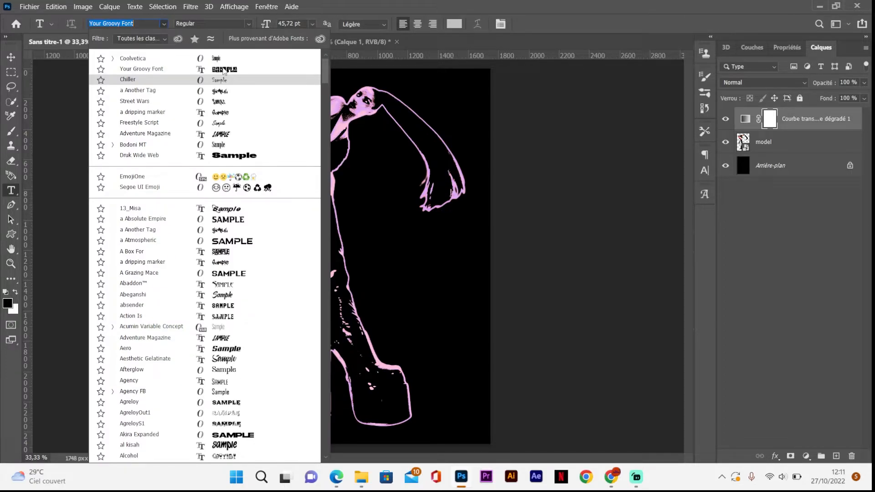
{"action": "left_click", "coordinate": [223, 70]}
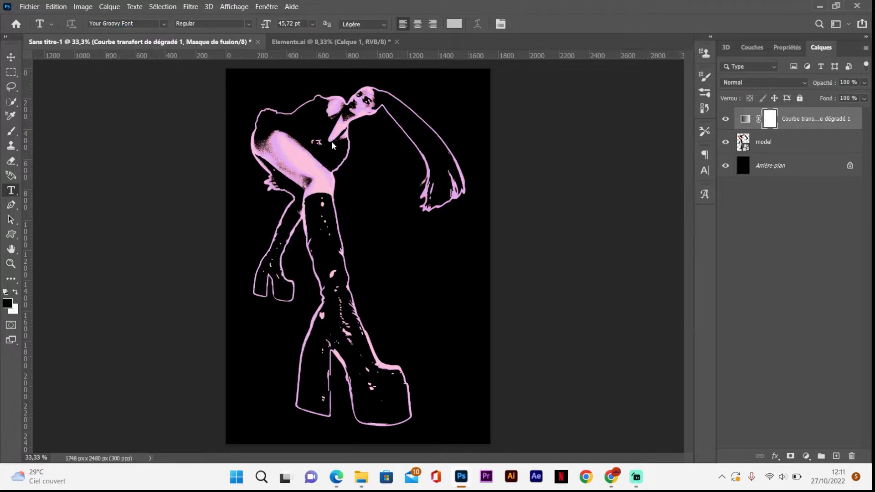
{"action": "left_click", "coordinate": [342, 241]}
{"action": "key", "text": "BackSpace"}
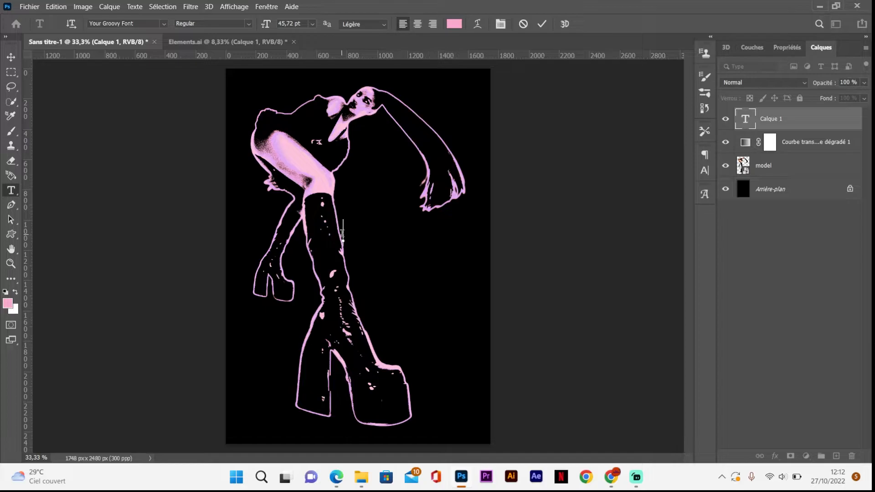
{"action": "type", "text": "LOVE"}
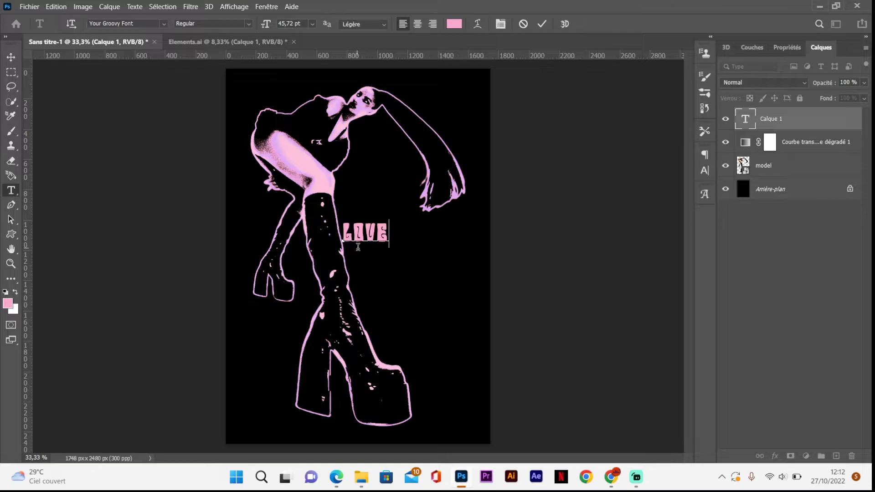
{"action": "left_click_drag", "start_coordinate": [361, 251], "coordinate": [368, 254]}
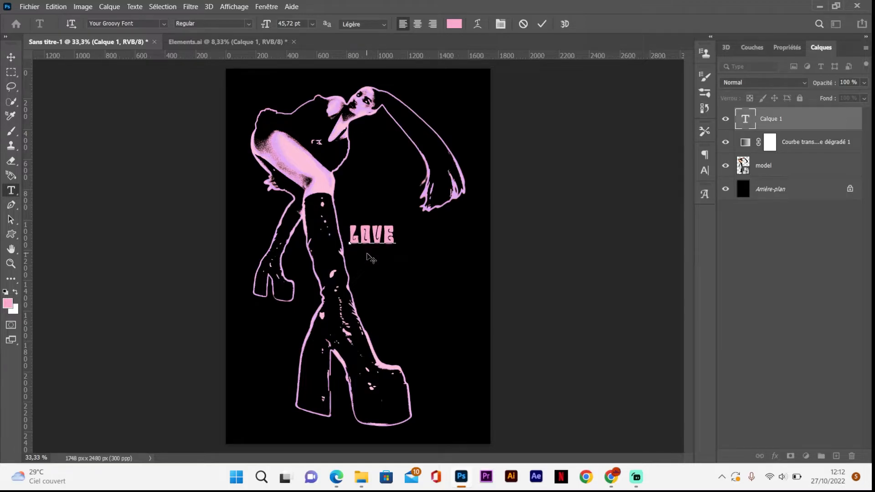
{"action": "left_click", "coordinate": [8, 58]}
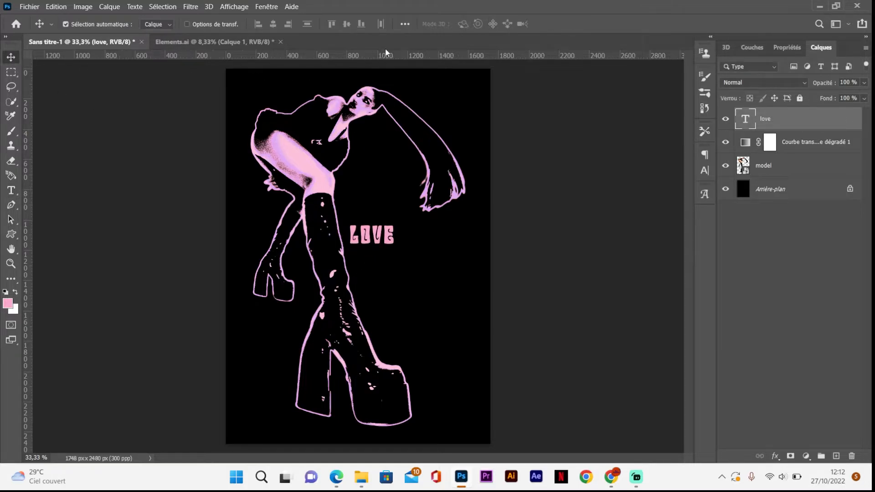
Step: Set the LOVE text colour to near-white, #fdfdfd
{"action": "left_click", "coordinate": [703, 169]}
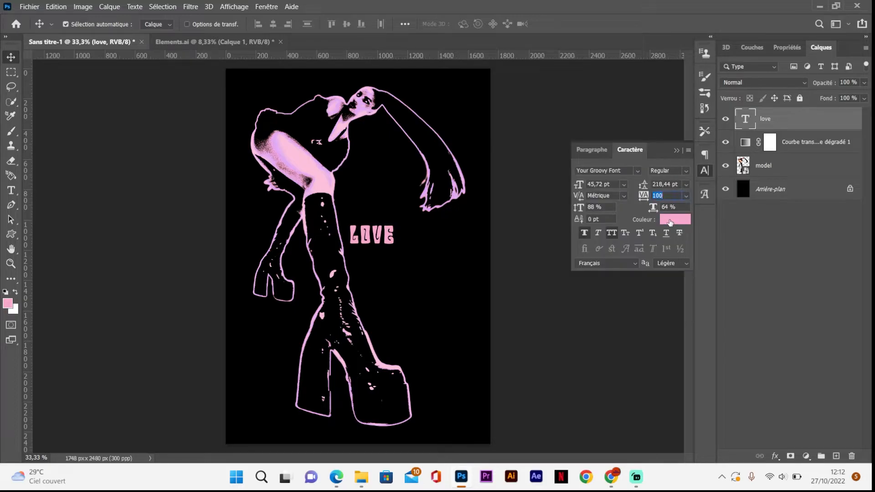
{"action": "left_click", "coordinate": [670, 221]}
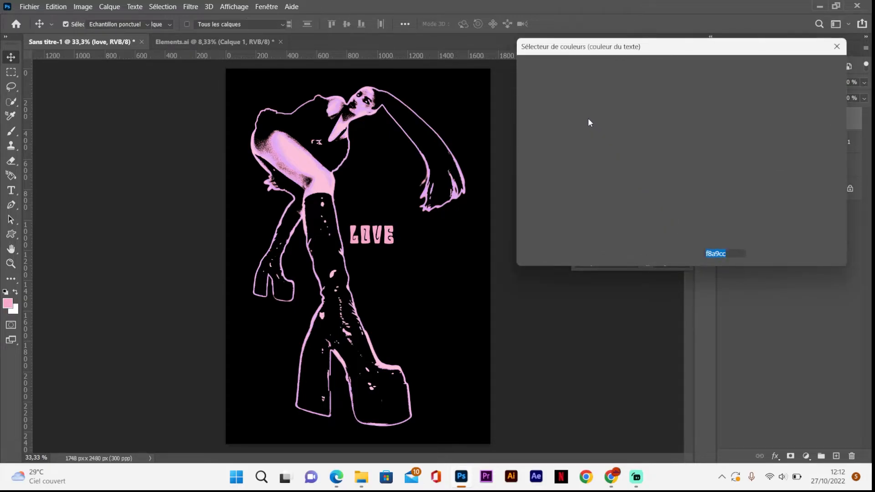
{"action": "type", "text": "ffffff"}
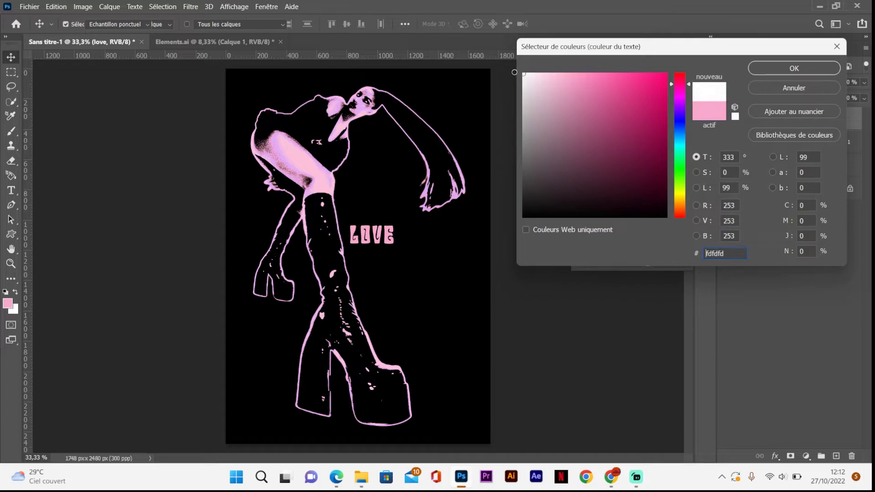
{"action": "left_click", "coordinate": [762, 72]}
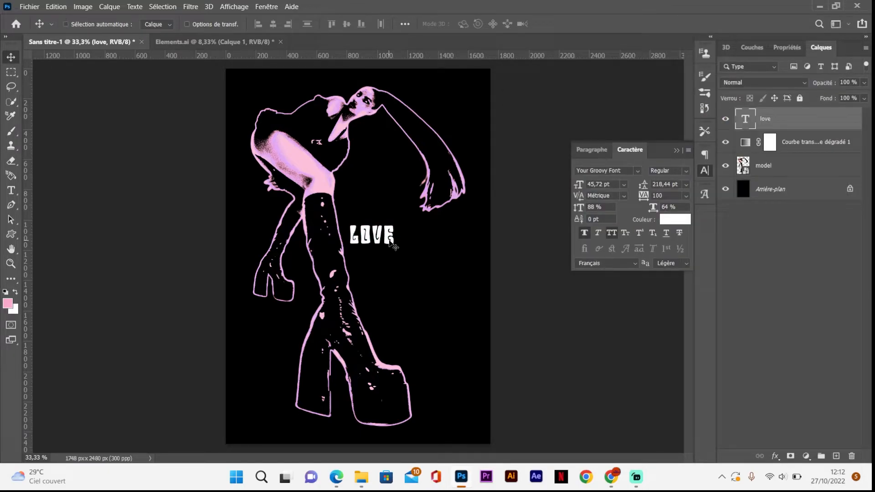
Step: Duplicate the LOVE text layer and place the copy directly below the original as a second line
{"action": "key", "text": "ctrl+j"}
{"action": "key", "text": "Down"}
{"action": "key", "text": "Down"}
{"action": "key", "text": "Down"}
{"action": "key", "text": "Down"}
{"action": "key", "text": "Down"}
{"action": "key", "text": "Down"}
{"action": "key", "text": "Down"}
{"action": "key", "text": "Down"}
{"action": "key", "text": "Down"}
{"action": "key", "text": "Down"}
{"action": "key", "text": "Down"}
{"action": "key", "text": "Down"}
{"action": "key", "text": "Down"}
{"action": "key", "text": "Down"}
{"action": "key", "text": "Down"}
{"action": "key", "text": "Down"}
{"action": "key", "text": "Down"}
{"action": "key", "text": "Down"}
{"action": "key", "text": "Down"}
{"action": "key", "text": "Down"}
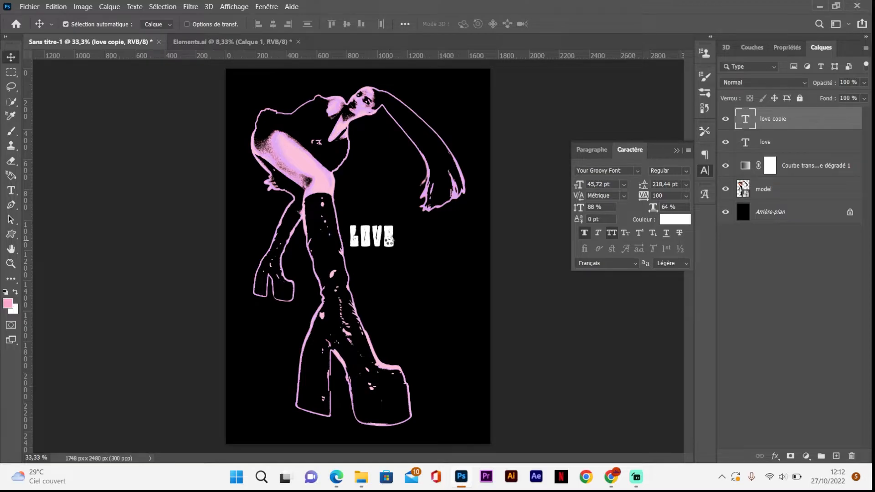
{"action": "key", "text": "Down"}
{"action": "key", "text": "Down"}
{"action": "key", "text": "Down"}
{"action": "key", "text": "Down"}
{"action": "key", "text": "Down"}
{"action": "key", "text": "Down"}
{"action": "key", "text": "Down"}
{"action": "key", "text": "Down"}
{"action": "key", "text": "Down"}
{"action": "key", "text": "Down"}
{"action": "key", "text": "Down"}
{"action": "key", "text": "Down"}
{"action": "key", "text": "Down"}
{"action": "key", "text": "Down"}
{"action": "key", "text": "Down"}
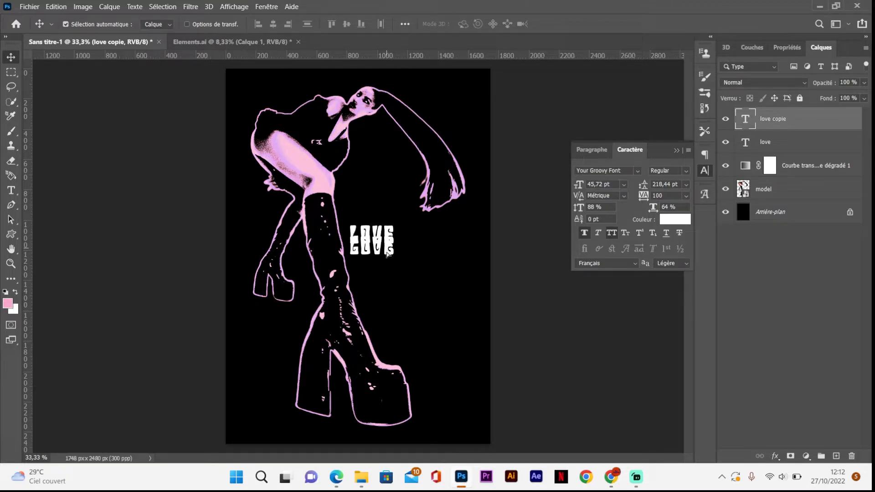
{"action": "left_click_drag", "start_coordinate": [390, 250], "coordinate": [389, 260]}
Step: Replace the text of the second LOVE line with YOURSELF
{"action": "double_click", "coordinate": [385, 255]}
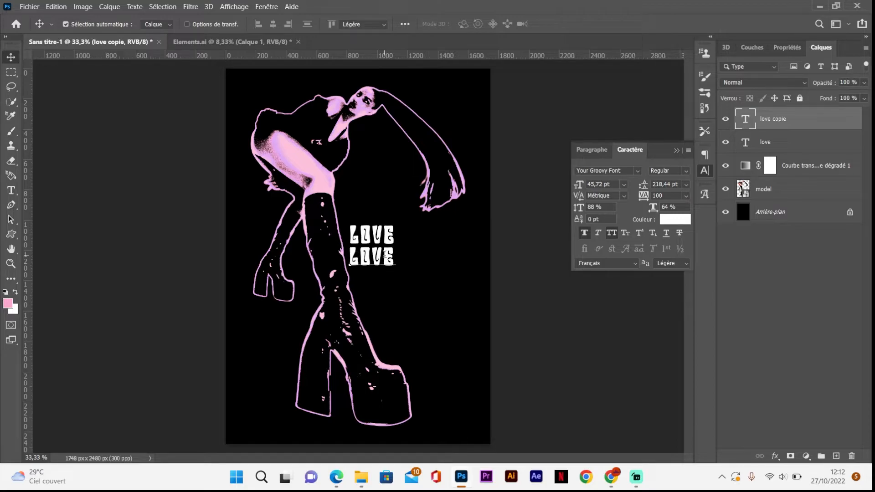
{"action": "type", "text": "yourse"}
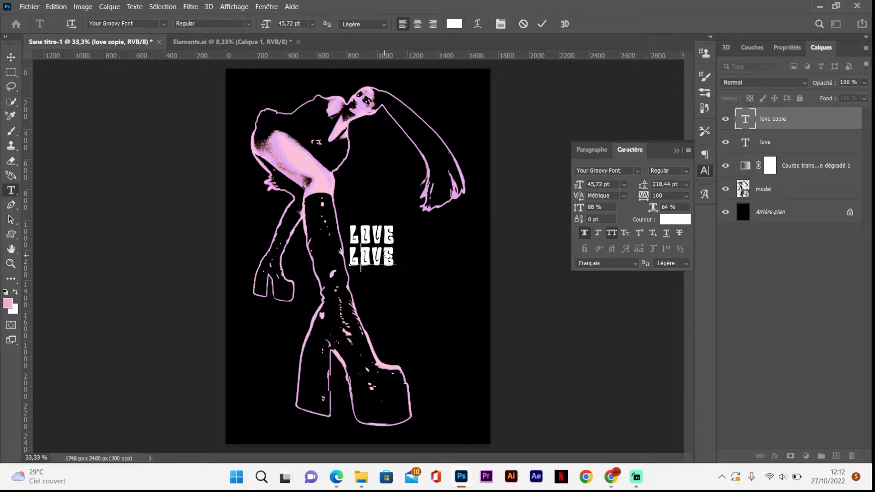
{"action": "type", "text": "lf"}
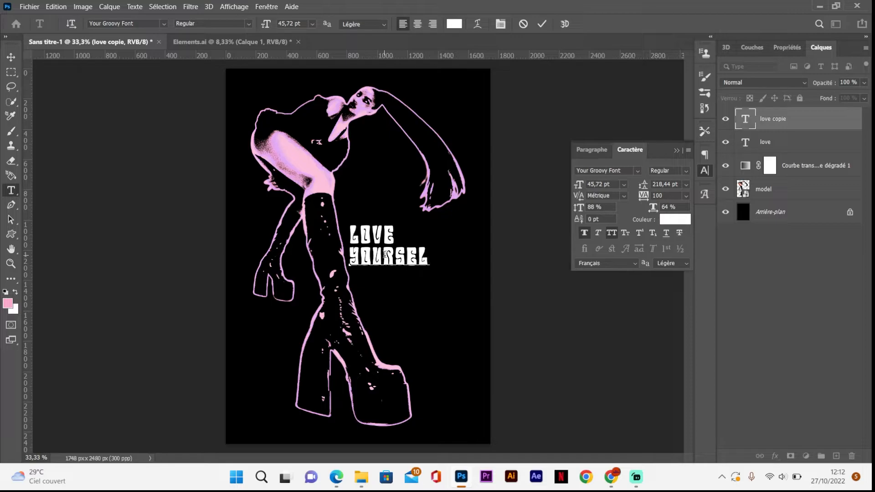
{"action": "left_click", "coordinate": [11, 57]}
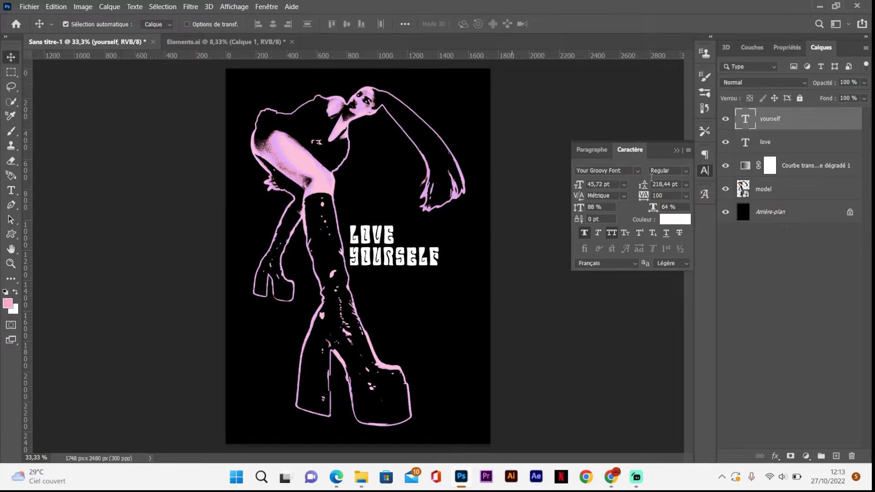
Step: Convert the YOURSELF text layer to a smart object and duplicate it
{"action": "right_click", "coordinate": [801, 118]}
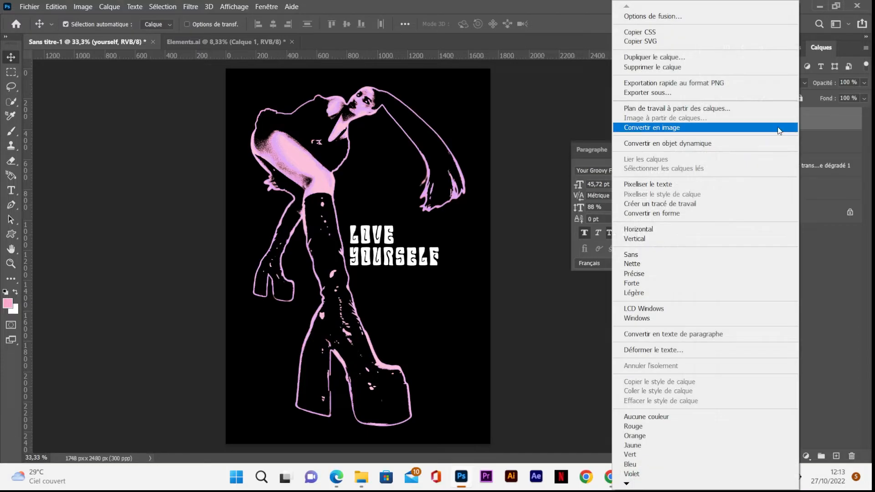
{"action": "left_click", "coordinate": [728, 144]}
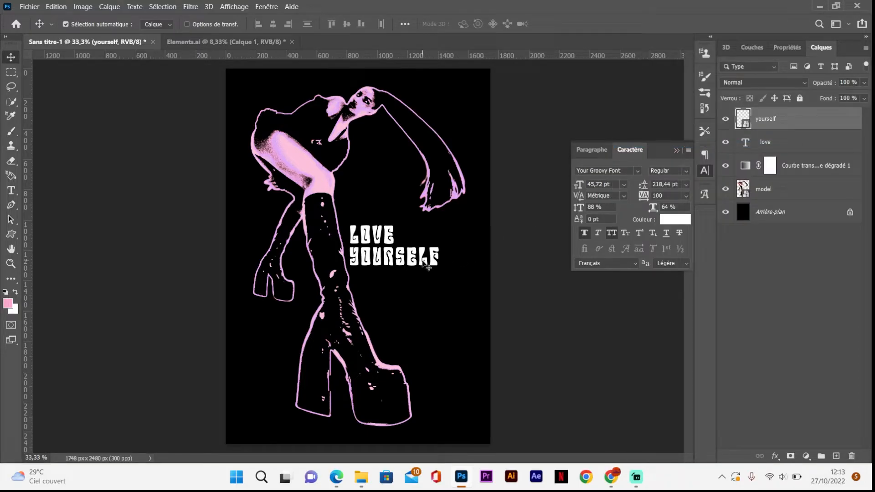
{"action": "key", "text": "ctrl+j"}
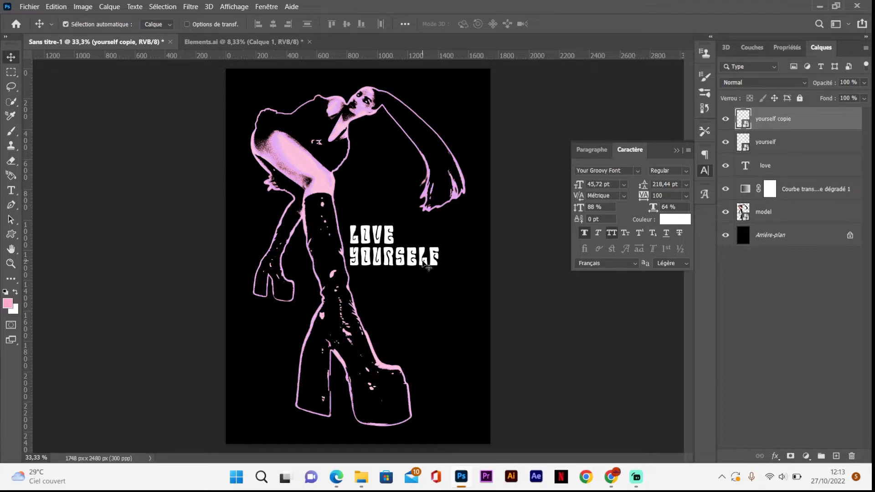
Step: Give the lower YOURSELF layer a glow with an 18-pixel Gaussian blur, and adjust that layer's opacity
{"action": "left_click", "coordinate": [796, 145]}
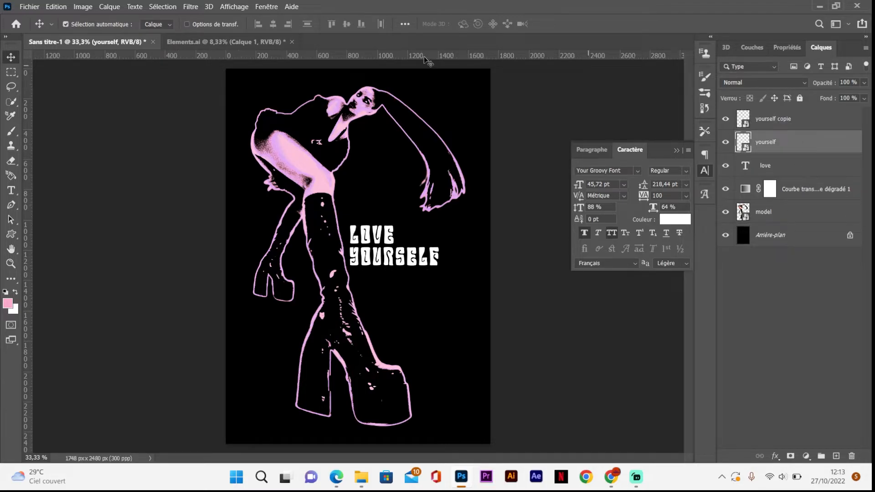
{"action": "left_click", "coordinate": [195, 7]}
{"action": "mouse_move", "coordinate": [228, 174]}
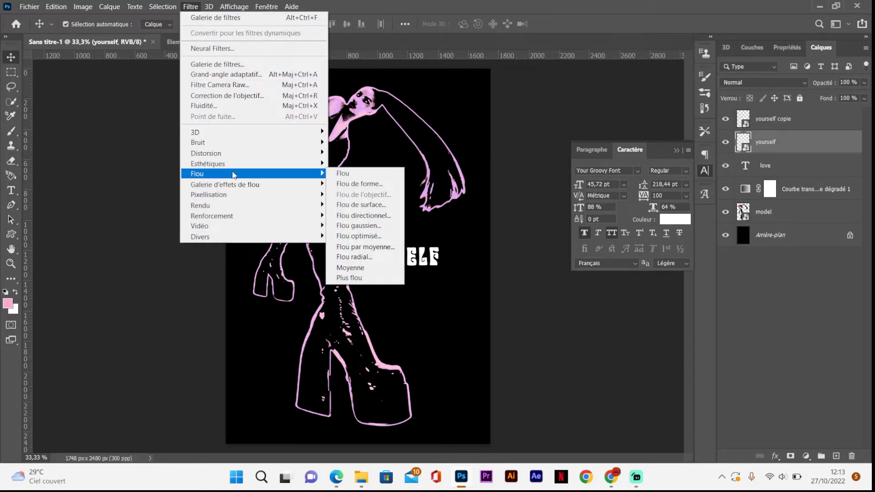
{"action": "left_click", "coordinate": [351, 226]}
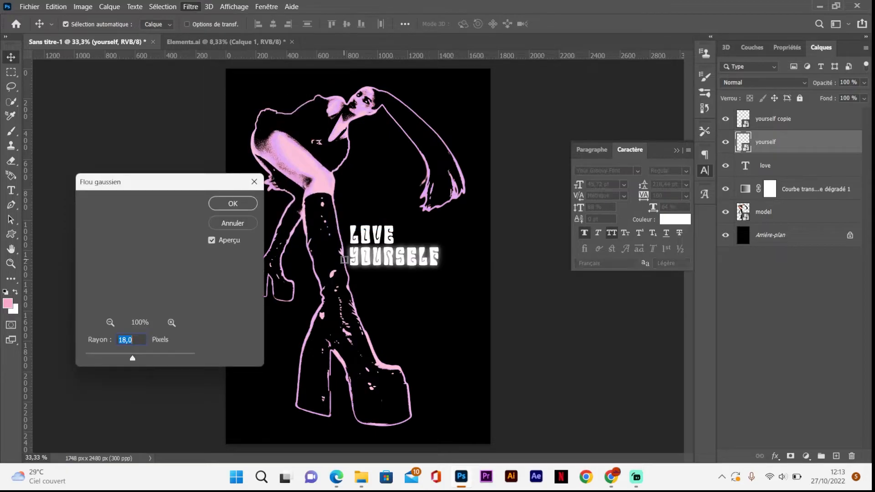
{"action": "left_click", "coordinate": [245, 204]}
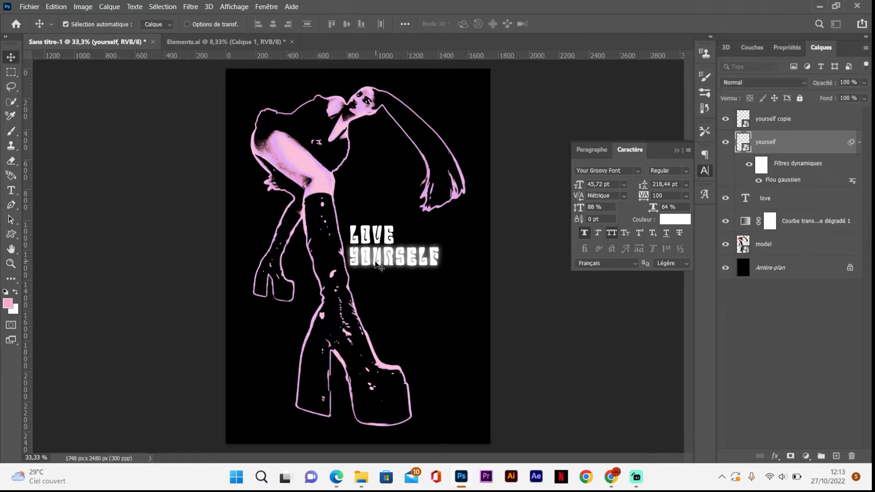
{"action": "left_click", "coordinate": [860, 145]}
{"action": "left_click", "coordinate": [864, 83]}
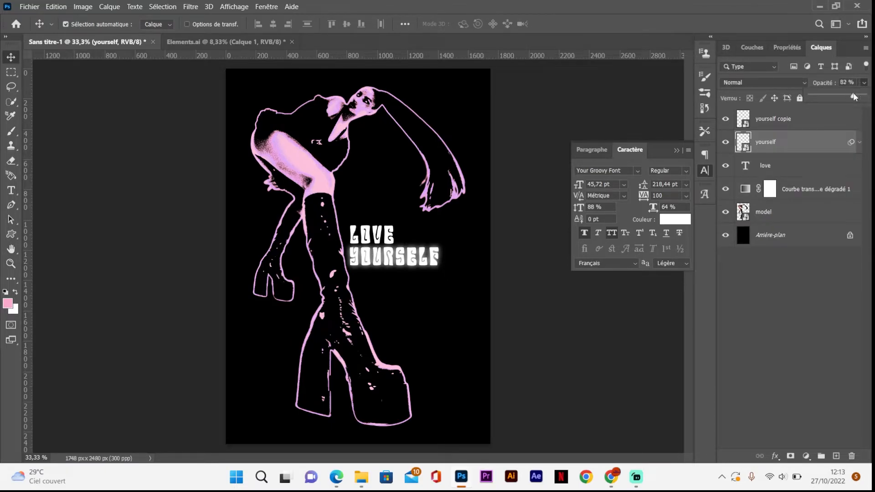
Step: Distort both YOURSELF layers together, pulling the two lower corners slightly downward so the letters grow taller
{"action": "left_click", "coordinate": [814, 119], "text": "ctrl"}
{"action": "left_click", "coordinate": [815, 119], "text": "ctrl"}
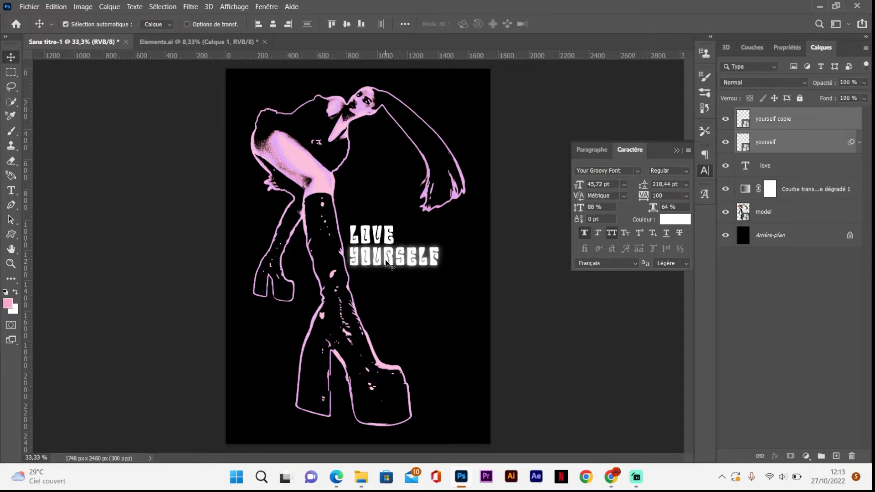
{"action": "key", "text": "ctrl+t"}
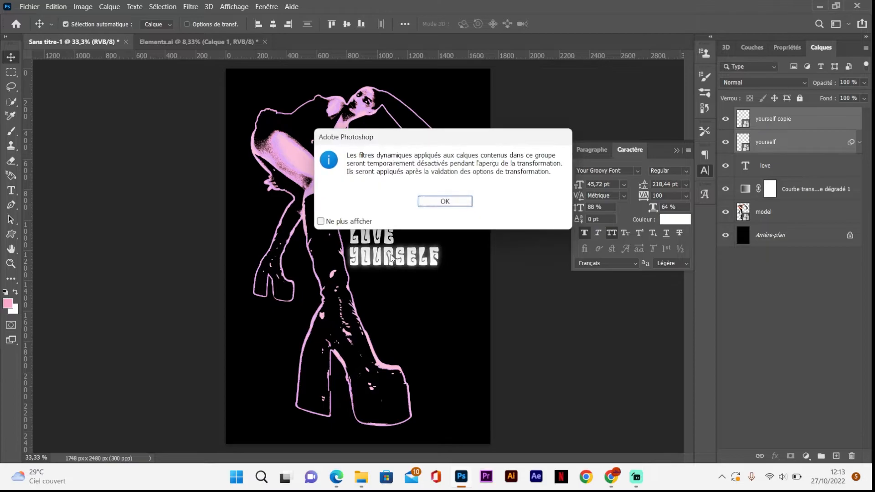
{"action": "left_click", "coordinate": [438, 201]}
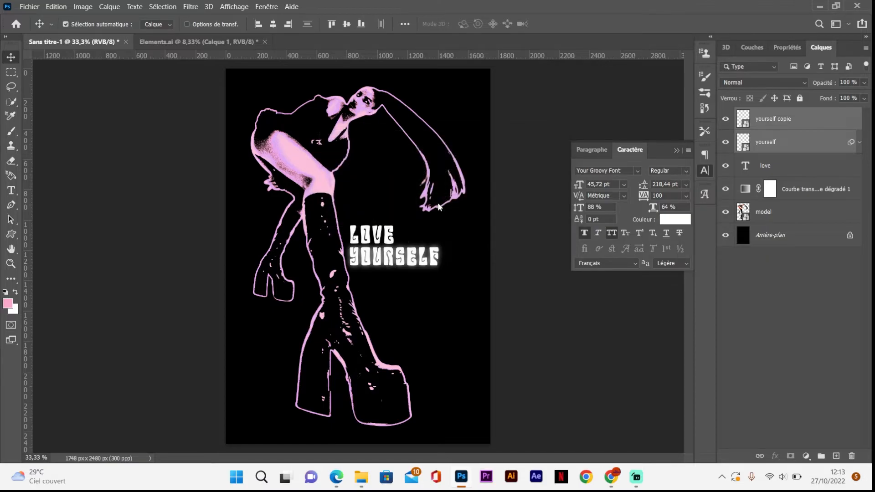
{"action": "right_click", "coordinate": [419, 249]}
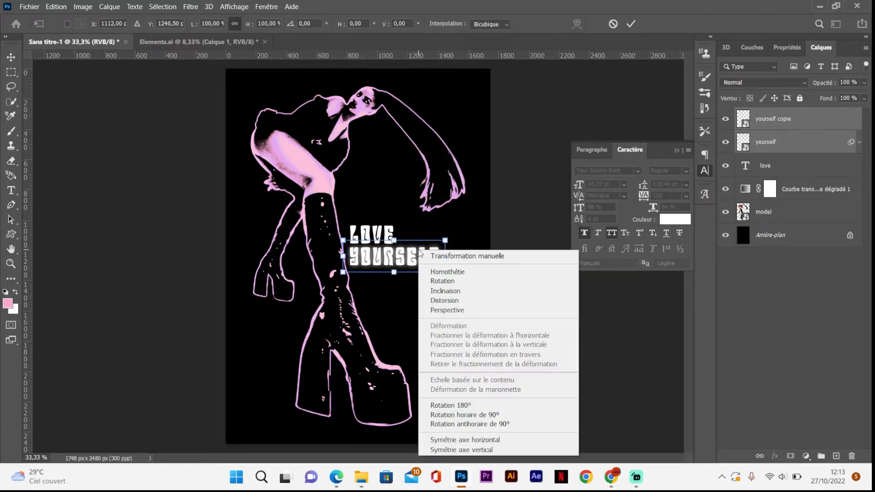
{"action": "left_click", "coordinate": [453, 301]}
{"action": "left_click_drag", "start_coordinate": [445, 275], "coordinate": [448, 278]}
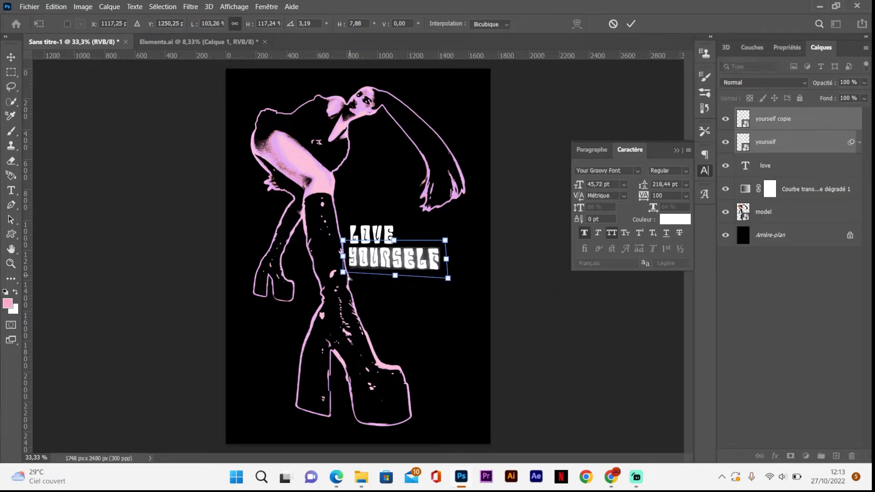
{"action": "left_click_drag", "start_coordinate": [343, 273], "coordinate": [343, 276]}
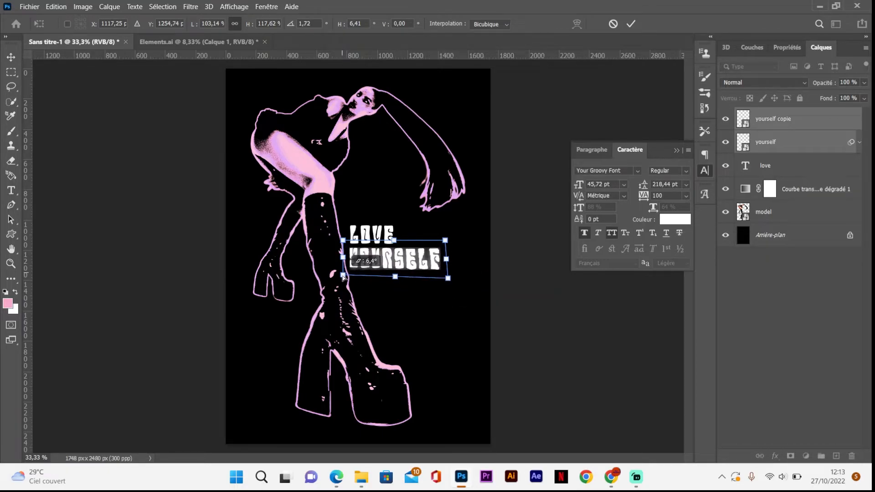
Step: Skew the two YOURSELF layers slightly, straightening the lower end corner and shifting the upper edge sideways
{"action": "right_click", "coordinate": [392, 268]}
{"action": "left_click", "coordinate": [421, 97]}
{"action": "left_click_drag", "start_coordinate": [449, 280], "coordinate": [448, 279]}
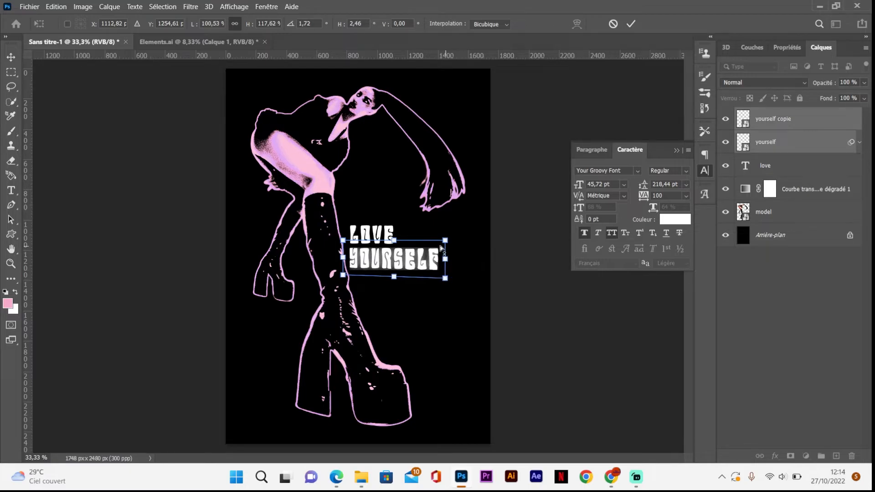
{"action": "left_click_drag", "start_coordinate": [394, 243], "coordinate": [396, 246]}
Step: Apply a perspective to both YOURSELF layers with a wider base, and move them slightly down over the boot's edge
{"action": "right_click", "coordinate": [405, 262]}
{"action": "left_click", "coordinate": [458, 115]}
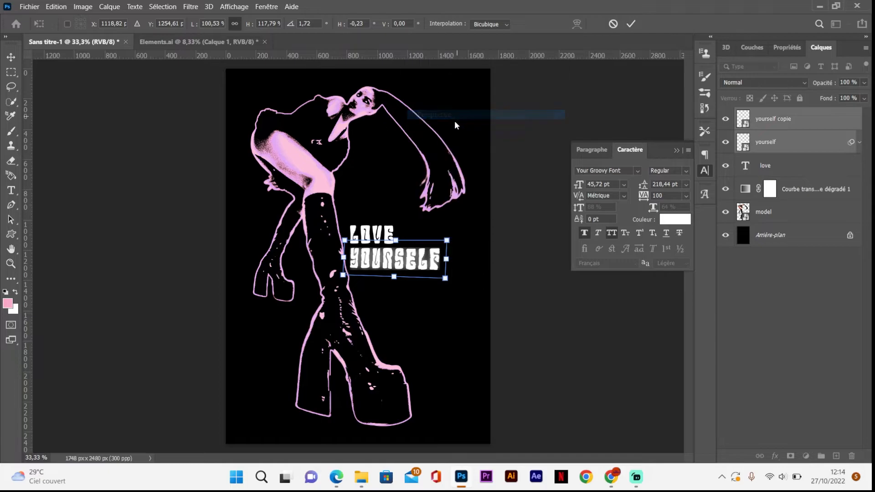
{"action": "left_click_drag", "start_coordinate": [446, 282], "coordinate": [453, 282]}
{"action": "left_click_drag", "start_coordinate": [447, 244], "coordinate": [416, 259]}
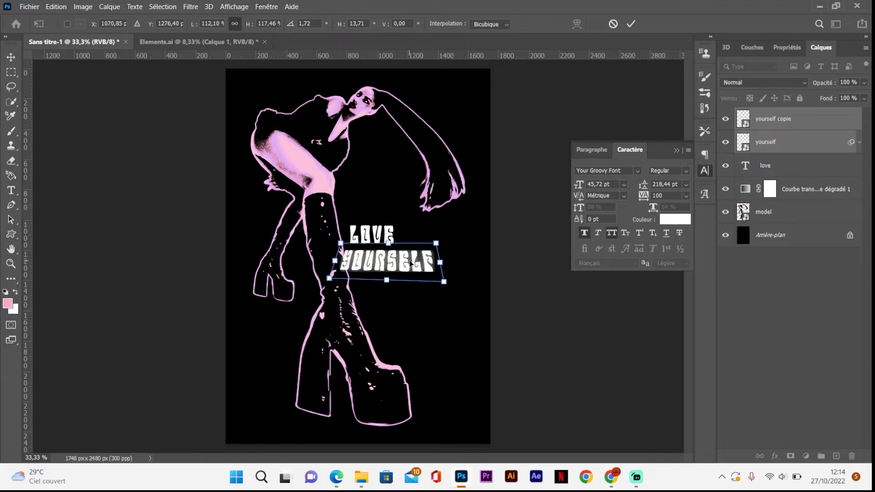
{"action": "key", "text": "Return"}
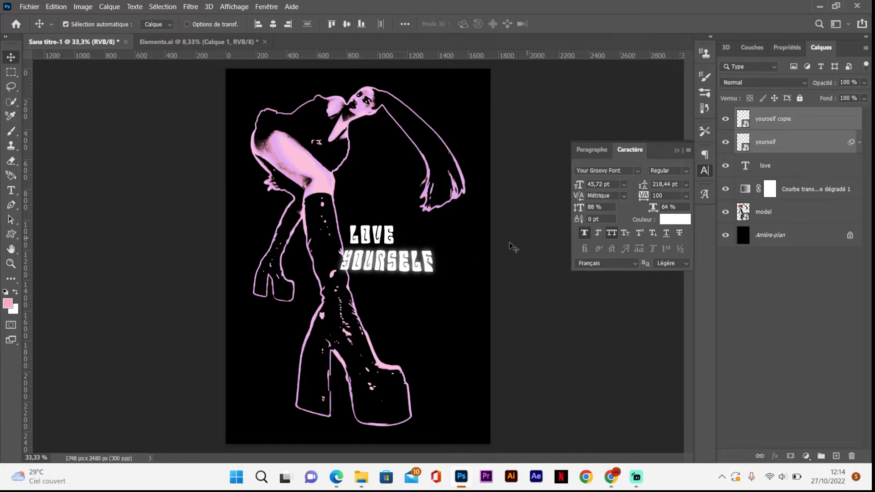
Step: Enlarge the LOVE layer and both YOURSELF layers together, and move LOVE over to centre it above YOURSELF
{"action": "left_click", "coordinate": [776, 167], "text": "ctrl"}
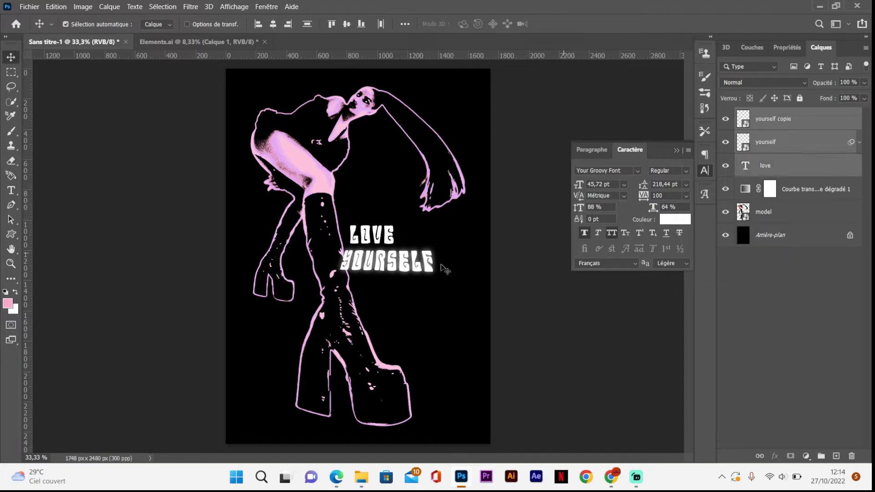
{"action": "key", "text": "ctrl+t"}
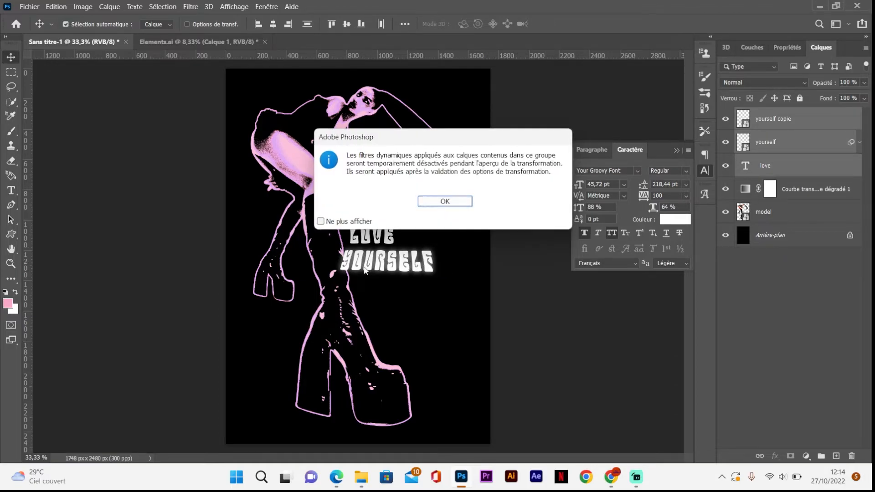
{"action": "left_click", "coordinate": [438, 205]}
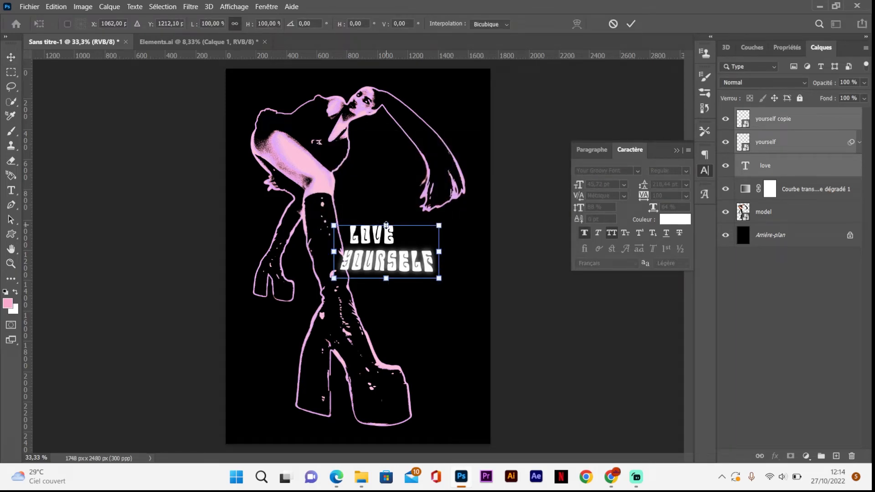
{"action": "left_click_drag", "start_coordinate": [386, 225], "coordinate": [381, 232]}
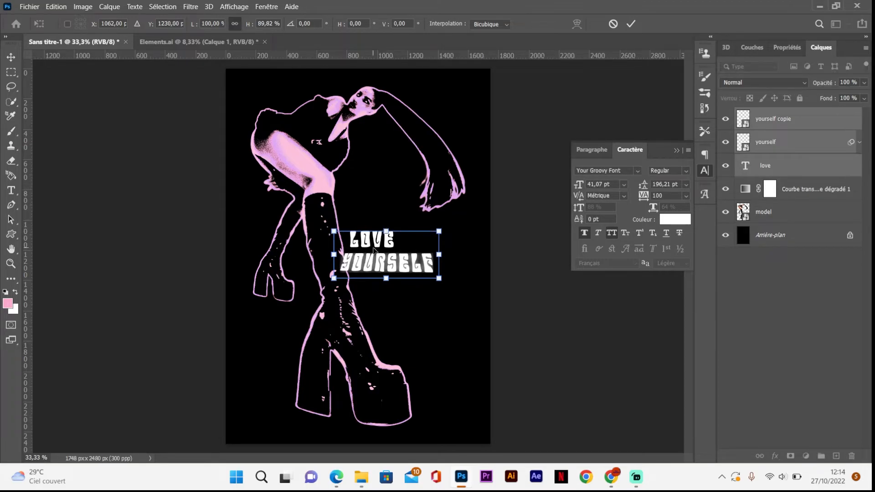
{"action": "left_click_drag", "start_coordinate": [439, 254], "coordinate": [465, 254]}
{"action": "key", "text": "Return"}
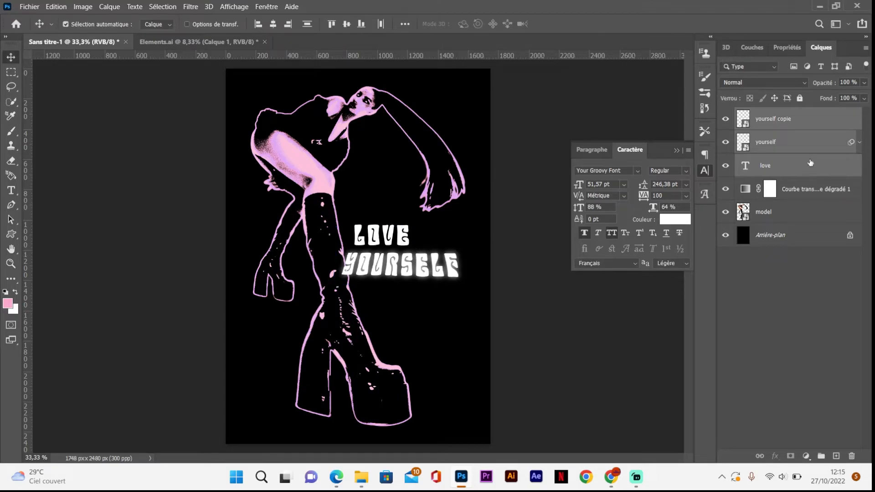
{"action": "left_click", "coordinate": [798, 166]}
{"action": "mouse_move", "coordinate": [403, 244]}
{"action": "left_mouse_down"}
{"action": "mouse_move", "coordinate": [433, 241]}
{"action": "mouse_move", "coordinate": [413, 246]}
{"action": "left_mouse_up"}
Step: Add the text POSITIF VIBE in the Coolvetica font below YOURSELF, beside the front boot
{"action": "key", "text": "t"}
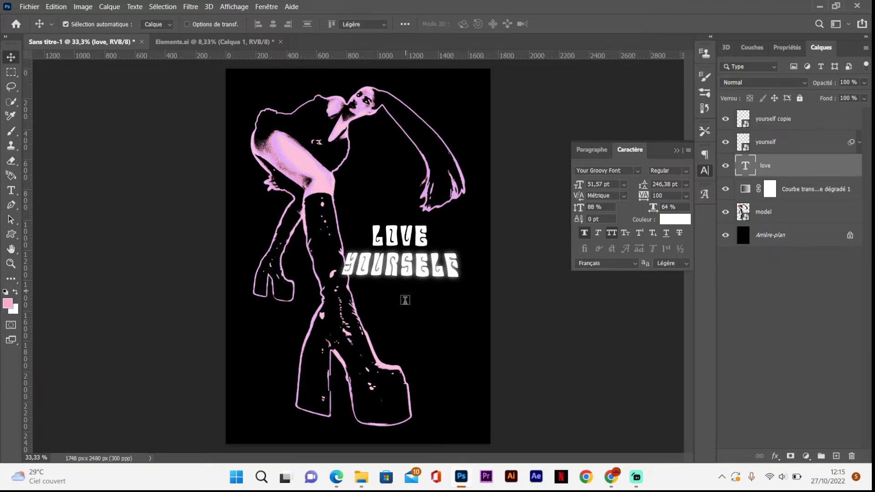
{"action": "left_click", "coordinate": [363, 321]}
{"action": "key", "text": "BackSpace"}
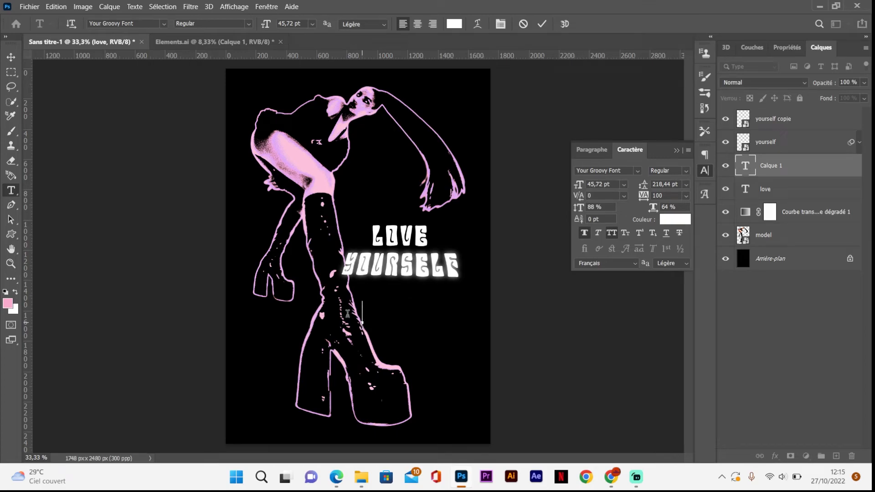
{"action": "left_click", "coordinate": [164, 24]}
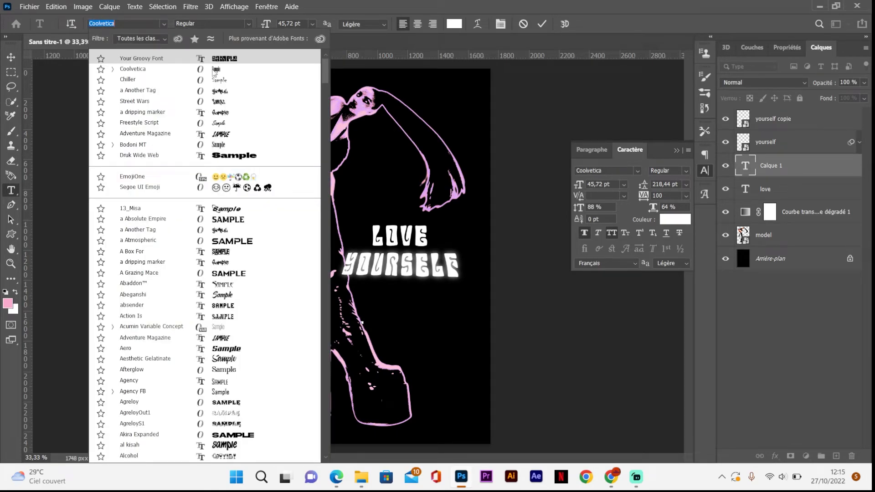
{"action": "left_click", "coordinate": [214, 71]}
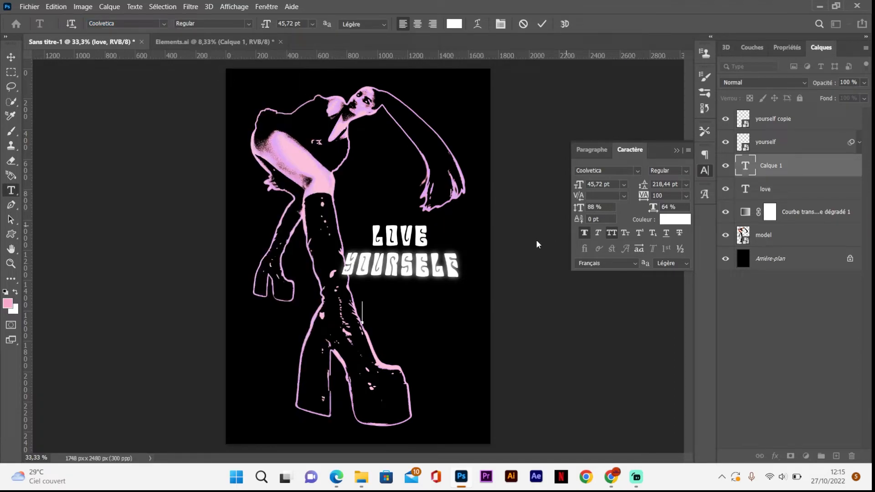
{"action": "type", "text": "POSITIF VIBE"}
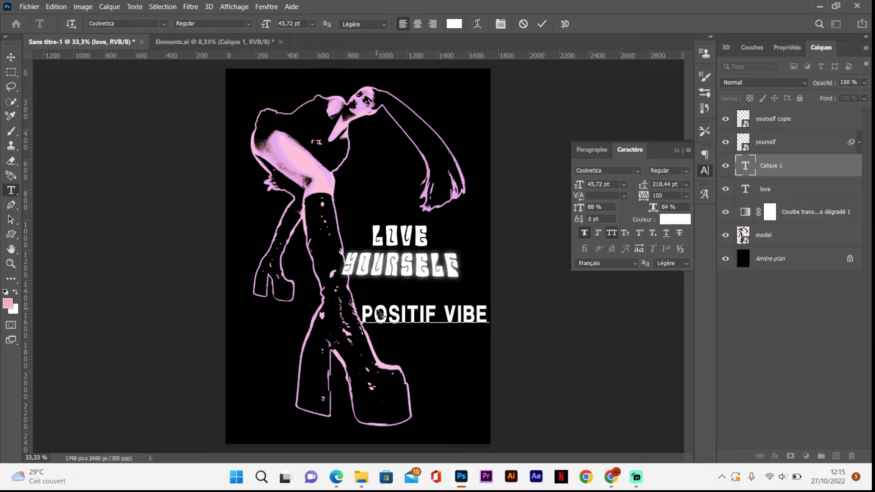
Step: Set the POSITIF VIBE text to 10 pt and place it just under the end of YOURSELF
{"action": "left_click_drag", "start_coordinate": [489, 315], "coordinate": [359, 308]}
{"action": "left_click", "coordinate": [624, 185]}
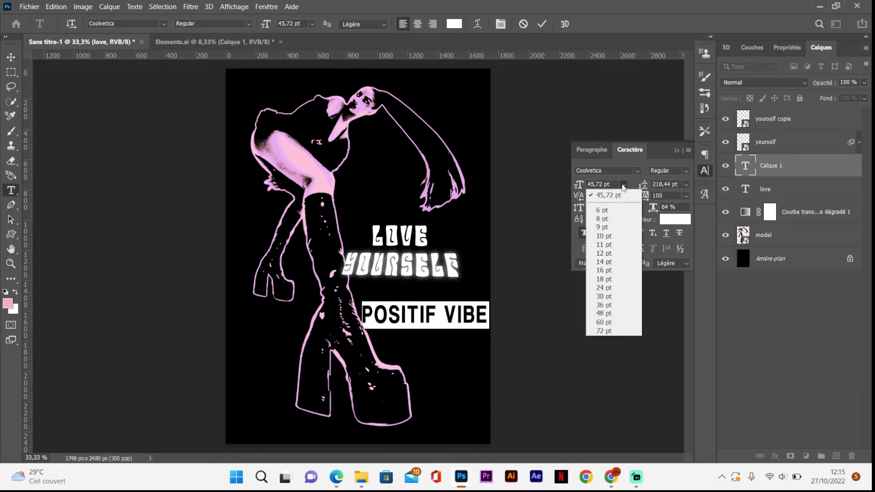
{"action": "left_click", "coordinate": [608, 236]}
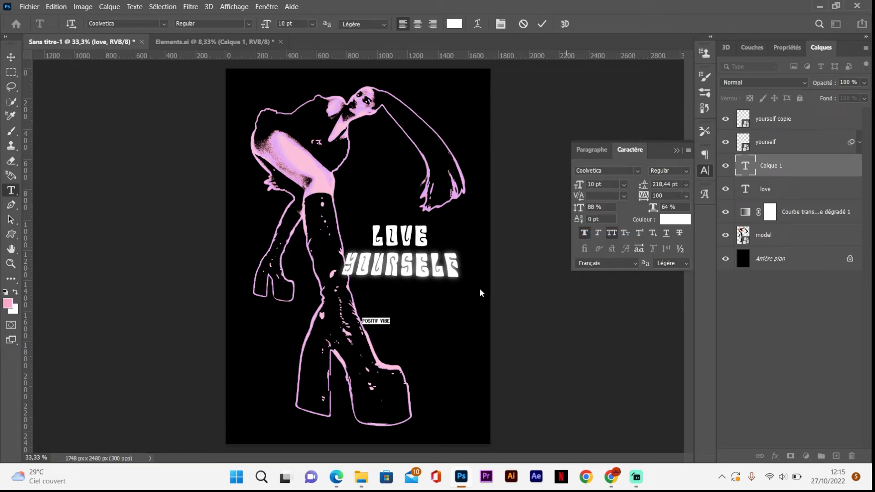
{"action": "left_click_drag", "start_coordinate": [378, 334], "coordinate": [435, 296]}
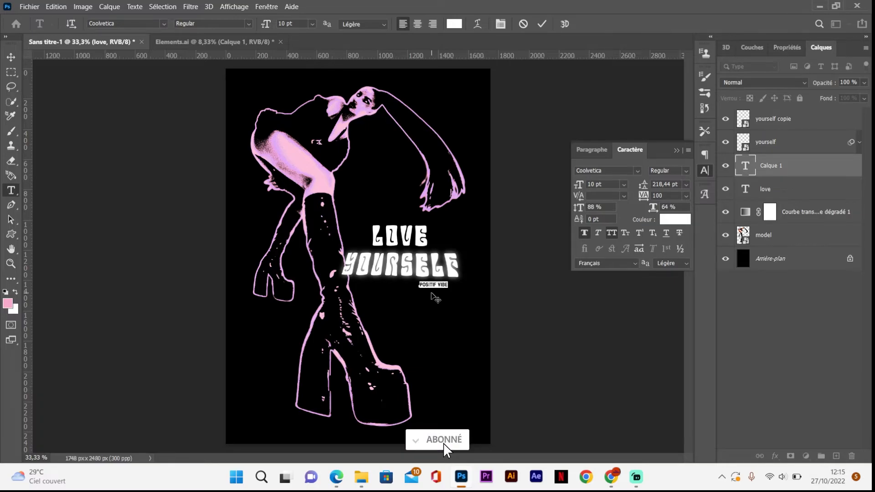
Step: Set the POSITIF VIBE text to 200 tracking and 11 pt, and shift it slightly up beneath the end of YOURSELF
{"action": "left_click", "coordinate": [686, 196]}
{"action": "left_click", "coordinate": [669, 333]}
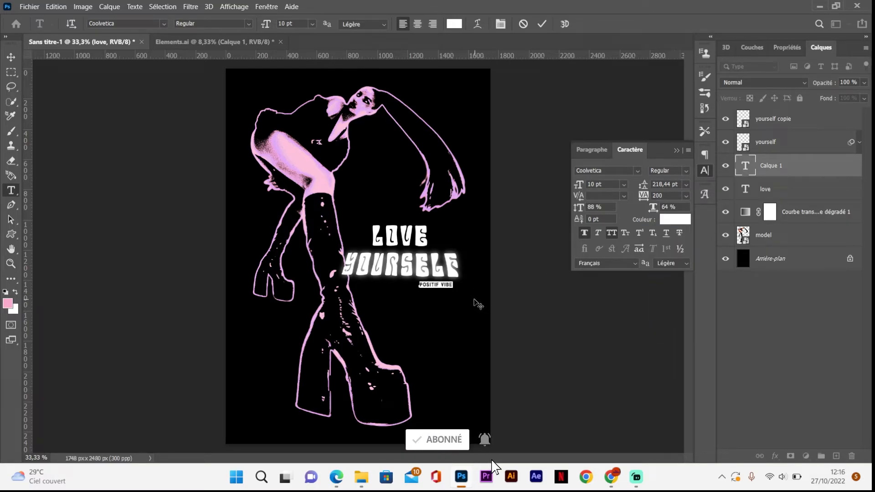
{"action": "left_click", "coordinate": [624, 185]}
{"action": "left_click", "coordinate": [606, 244]}
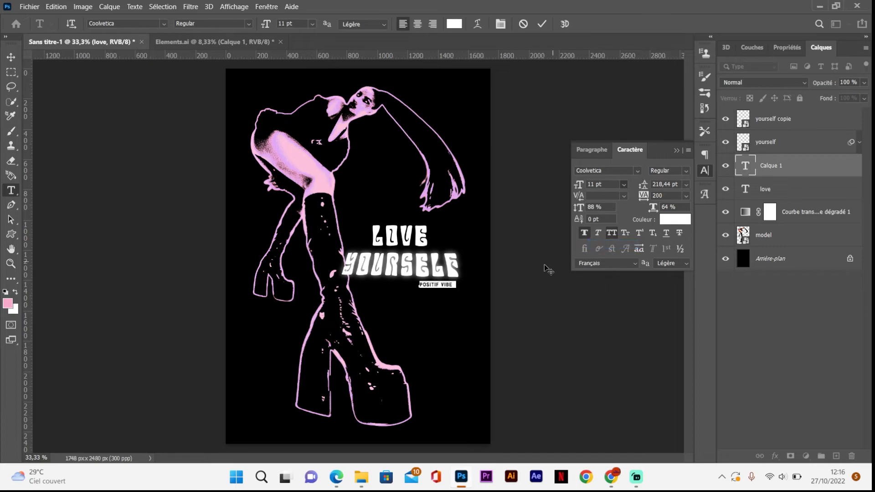
{"action": "left_click_drag", "start_coordinate": [445, 296], "coordinate": [442, 294]}
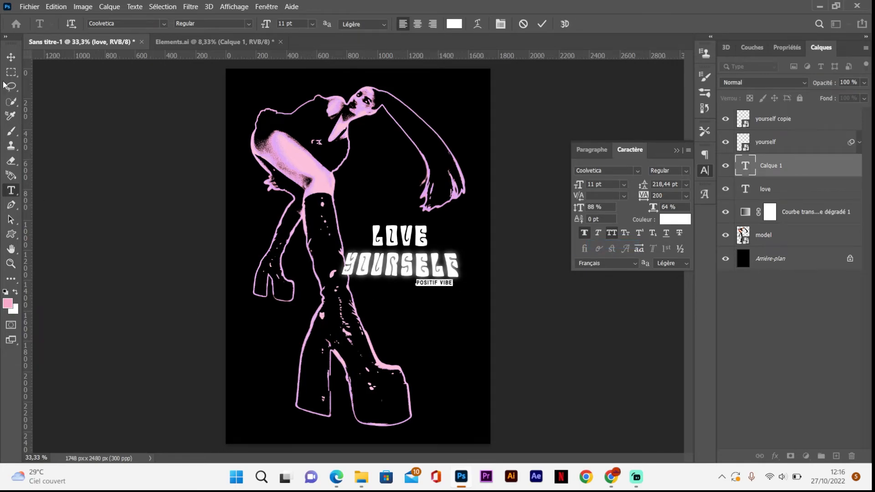
{"action": "left_click", "coordinate": [10, 57]}
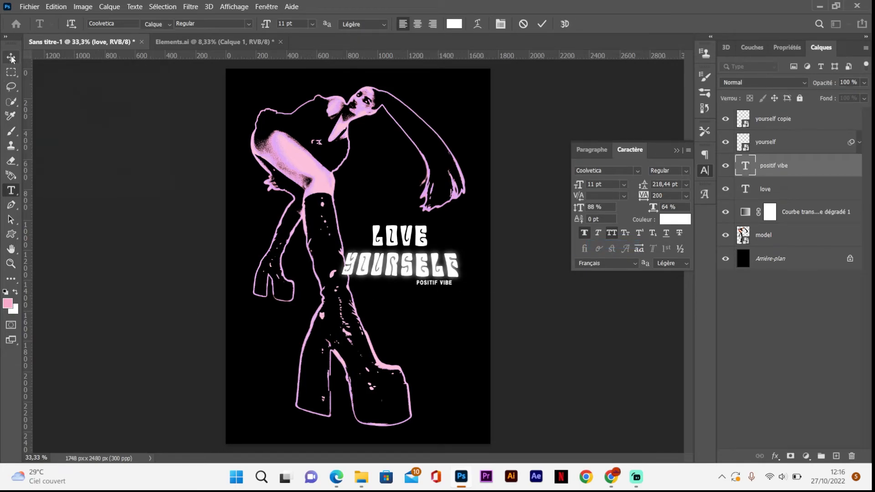
Step: Lasso the starburst with the long horizontal line in Elements.ai and copy it into the poster document
{"action": "left_click", "coordinate": [202, 43]}
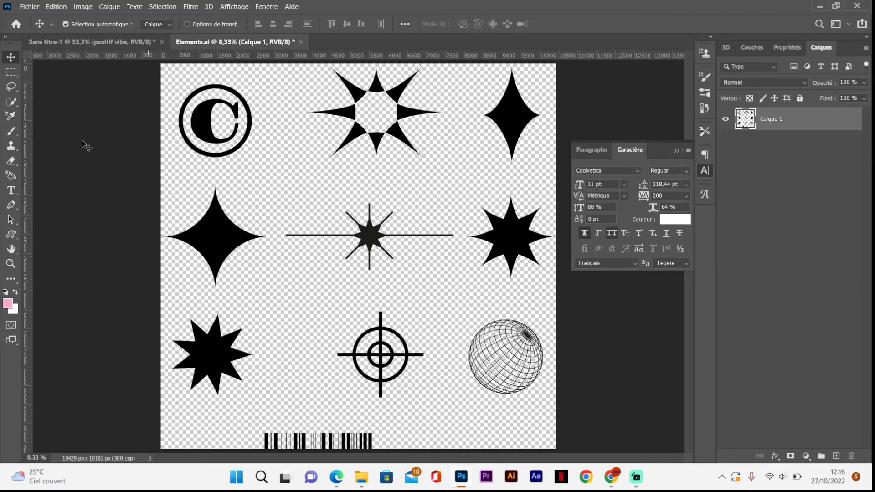
{"action": "left_click", "coordinate": [13, 102]}
{"action": "left_click", "coordinate": [12, 87]}
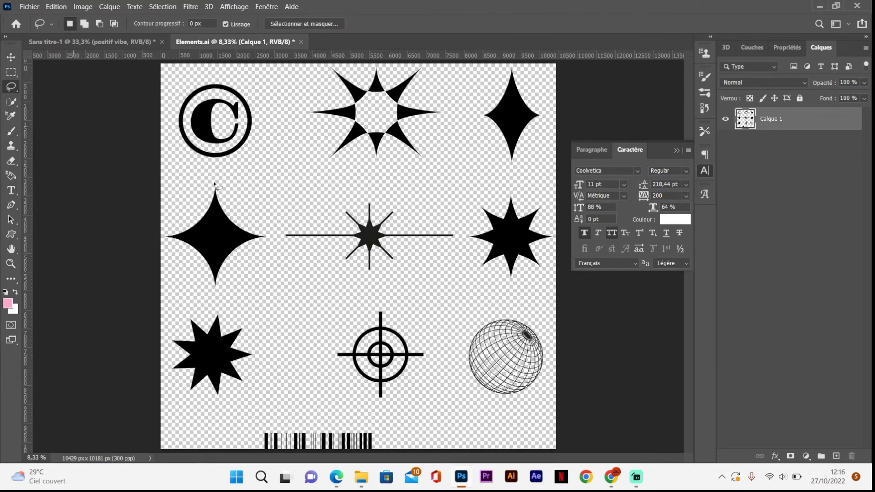
{"action": "mouse_move", "coordinate": [276, 235]}
{"action": "left_mouse_down"}
{"action": "mouse_move", "coordinate": [295, 271]}
{"action": "mouse_move", "coordinate": [347, 285]}
{"action": "left_mouse_up"}
{"action": "mouse_move", "coordinate": [456, 245]}
{"action": "left_mouse_down"}
{"action": "mouse_move", "coordinate": [445, 206]}
{"action": "mouse_move", "coordinate": [338, 189]}
{"action": "mouse_move", "coordinate": [270, 204]}
{"action": "left_mouse_up"}
{"action": "left_click", "coordinate": [11, 57]}
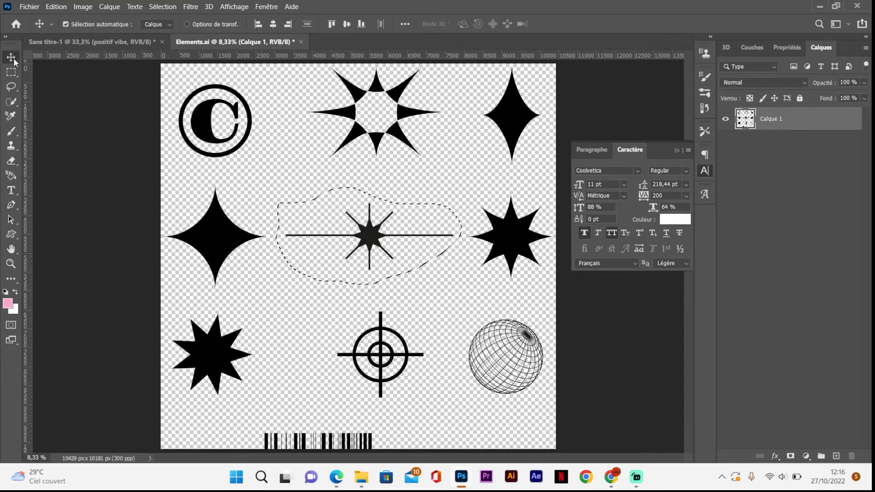
{"action": "mouse_move", "coordinate": [367, 237]}
{"action": "left_mouse_down"}
{"action": "mouse_move", "coordinate": [230, 165]}
{"action": "mouse_move", "coordinate": [130, 45]}
{"action": "mouse_move", "coordinate": [379, 286]}
{"action": "mouse_move", "coordinate": [394, 322]}
{"action": "mouse_move", "coordinate": [374, 316]}
{"action": "left_mouse_up"}
Step: Scale the starburst down to a small ornament and place it below the slogan, beside the front boot
{"action": "key", "text": "ctrl+t"}
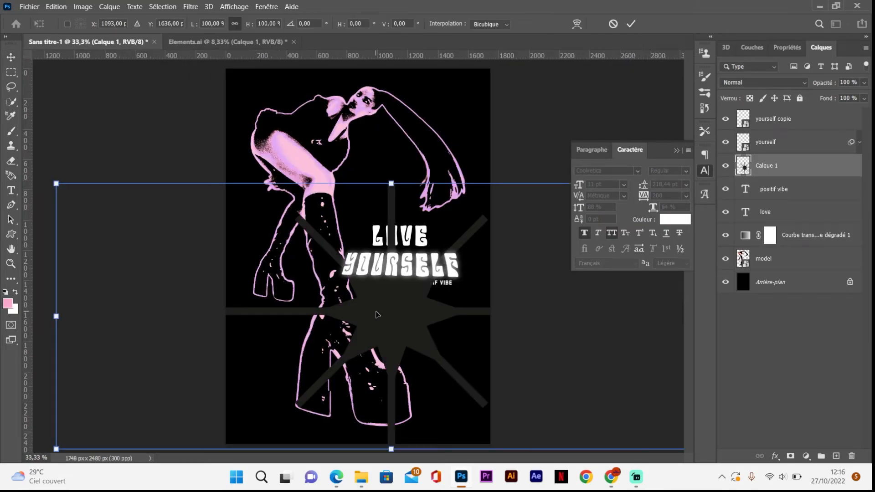
{"action": "left_click_drag", "start_coordinate": [56, 316], "coordinate": [398, 308]}
{"action": "key", "text": "Return"}
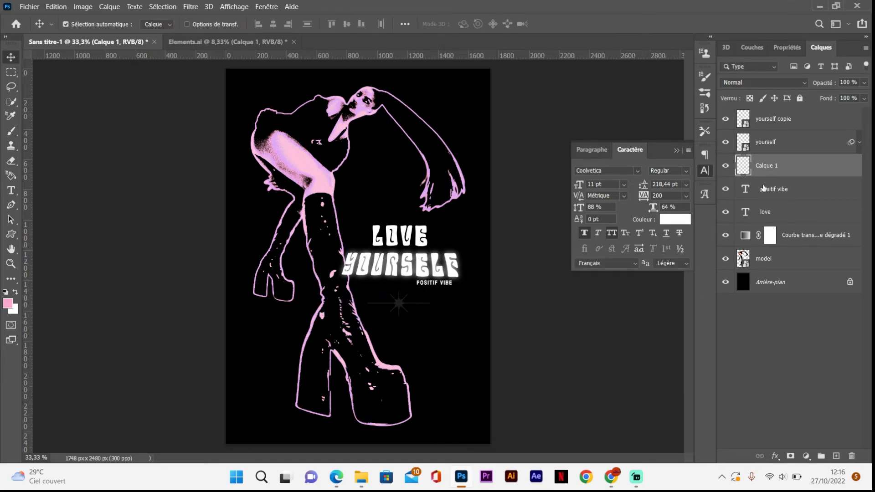
Step: Apply a white colour overlay to the starburst layer at 100% opacity in Normal mode
{"action": "double_click", "coordinate": [822, 163]}
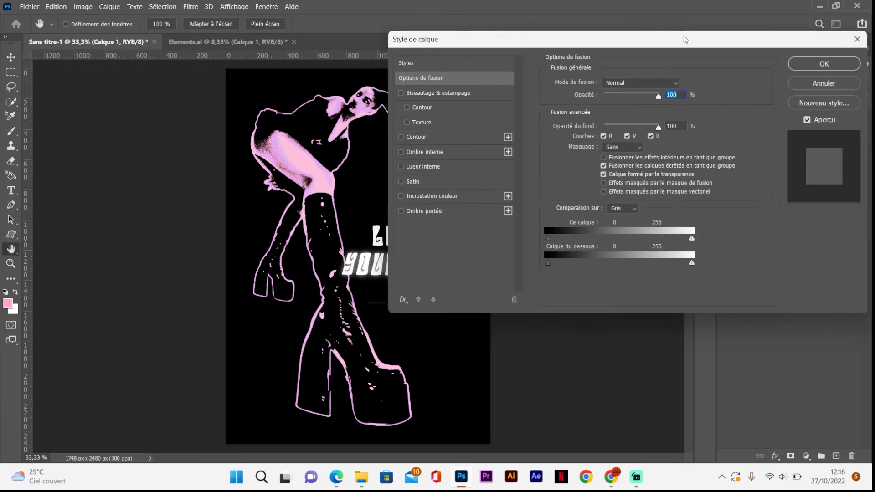
{"action": "left_click", "coordinate": [505, 190]}
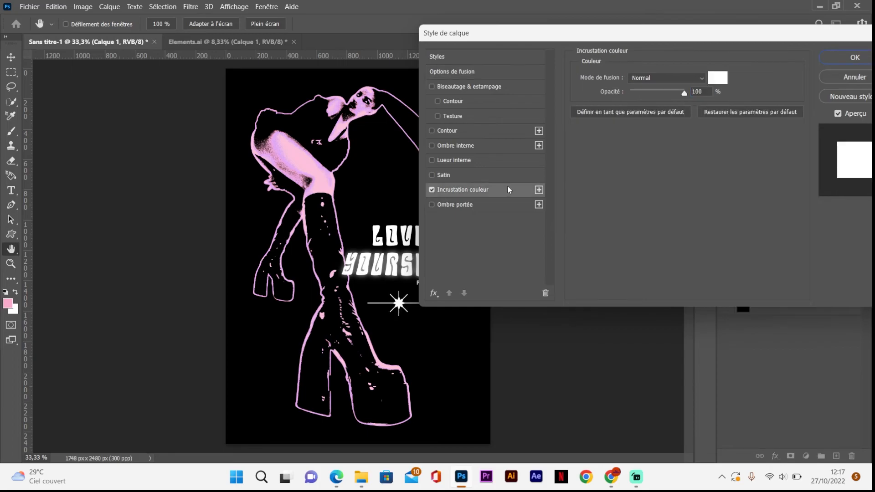
{"action": "left_click", "coordinate": [851, 60]}
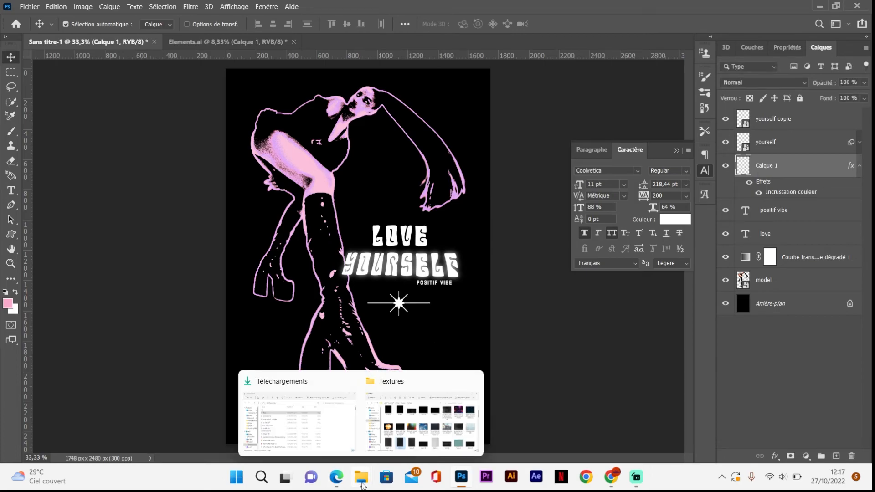
Step: Place the dark Paper (1) texture from the Textures folder above all layers and scale it to cover the whole poster
{"action": "left_click", "coordinate": [815, 124]}
{"action": "mouse_move", "coordinate": [360, 478]}
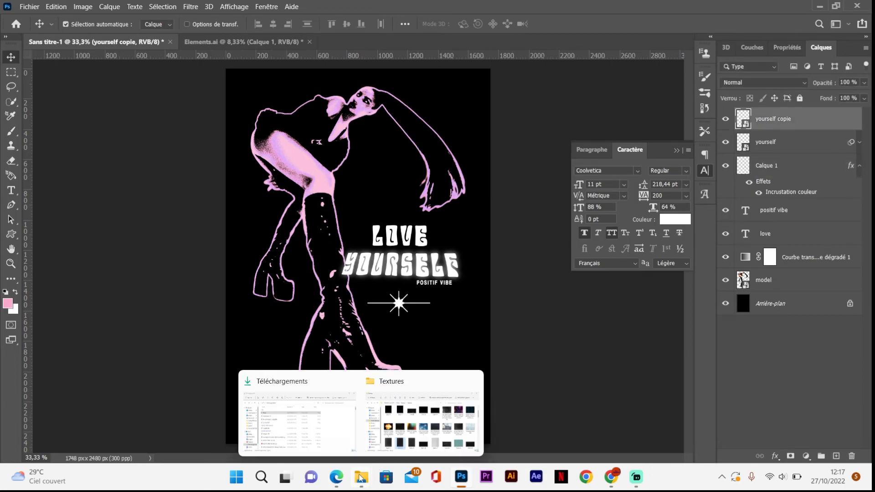
{"action": "left_click", "coordinate": [419, 422]}
{"action": "left_click_drag", "start_coordinate": [401, 417], "coordinate": [395, 105]}
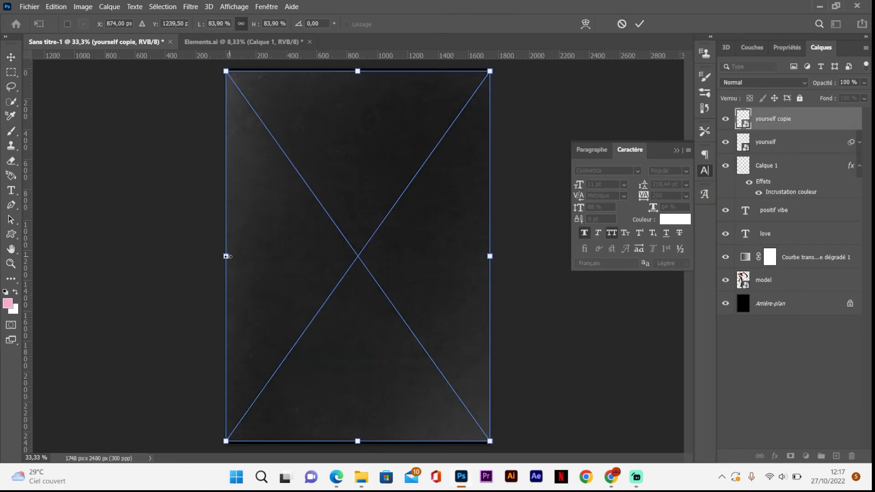
{"action": "left_click_drag", "start_coordinate": [210, 255], "coordinate": [203, 255]}
{"action": "left_click_drag", "start_coordinate": [265, 256], "coordinate": [272, 258]}
{"action": "key", "text": "Return"}
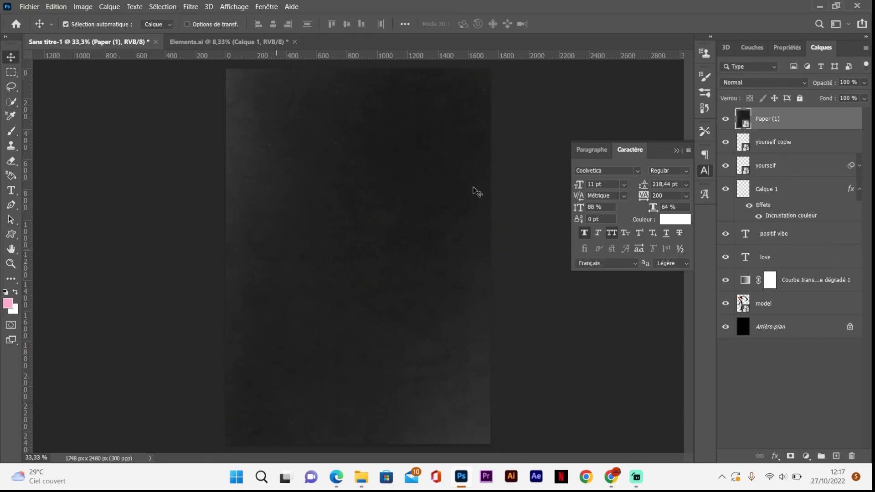
Step: Set the paper texture's blend mode to Superposition and inspect the slogan area up close
{"action": "left_click", "coordinate": [743, 82]}
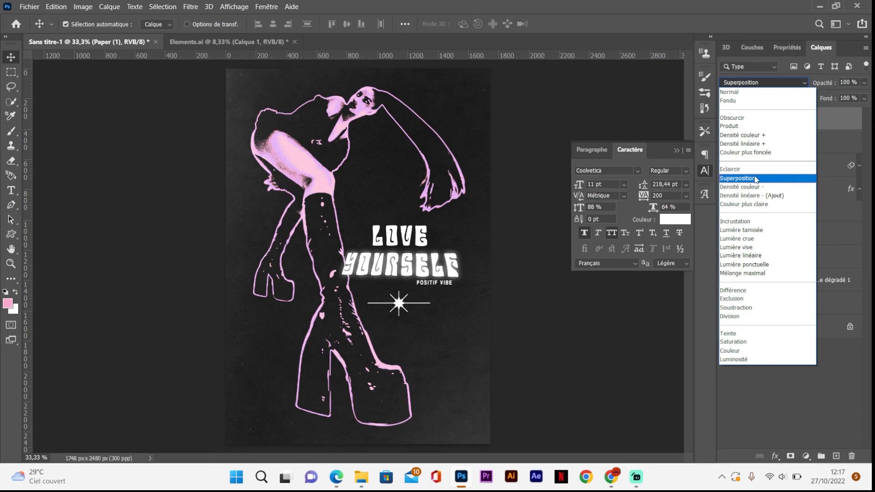
{"action": "left_click", "coordinate": [753, 177]}
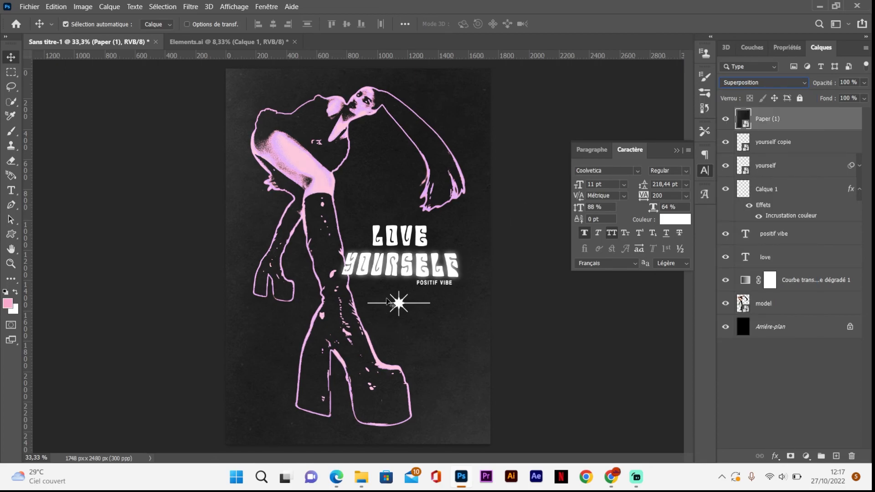
{"action": "key", "text": "ctrl+plus"}
{"action": "key", "text": "ctrl+plus"}
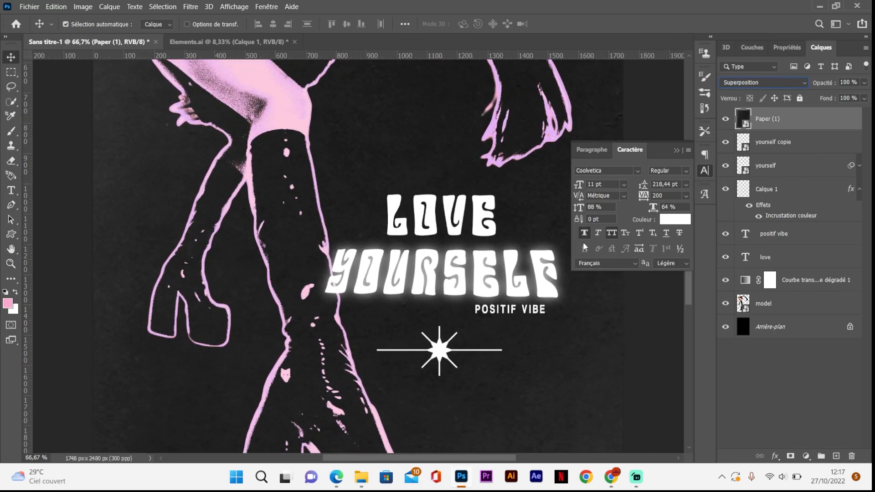
{"action": "left_click", "coordinate": [674, 152]}
{"action": "left_click_drag", "start_coordinate": [687, 247], "coordinate": [688, 210]}
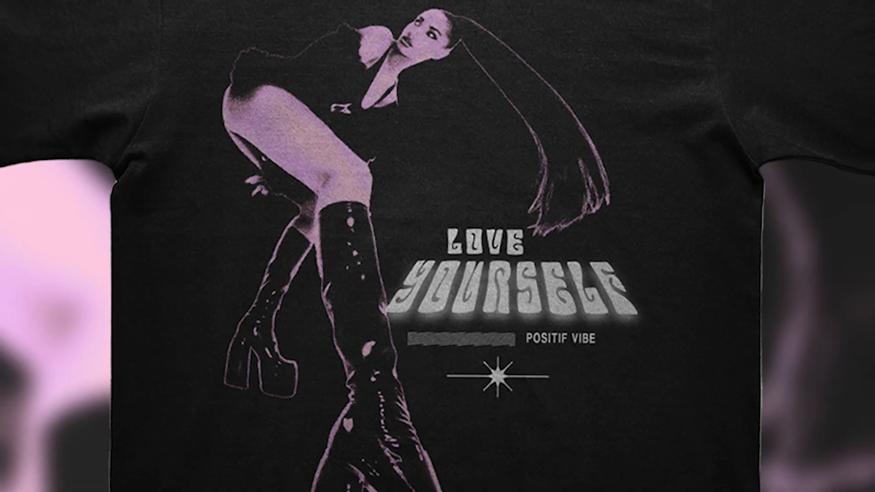